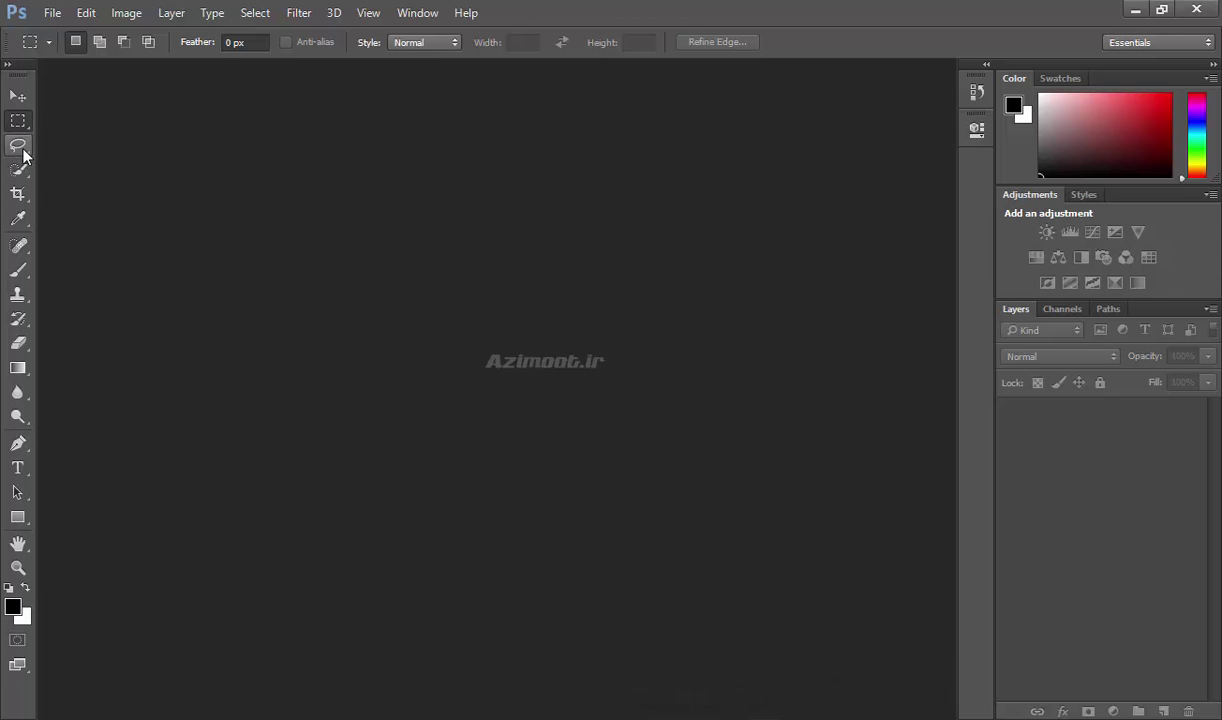
- Choose the plain freehand Lasso Tool from the lasso flyout in the Tools panel
{"action": "left_click", "coordinate": [22, 154]}
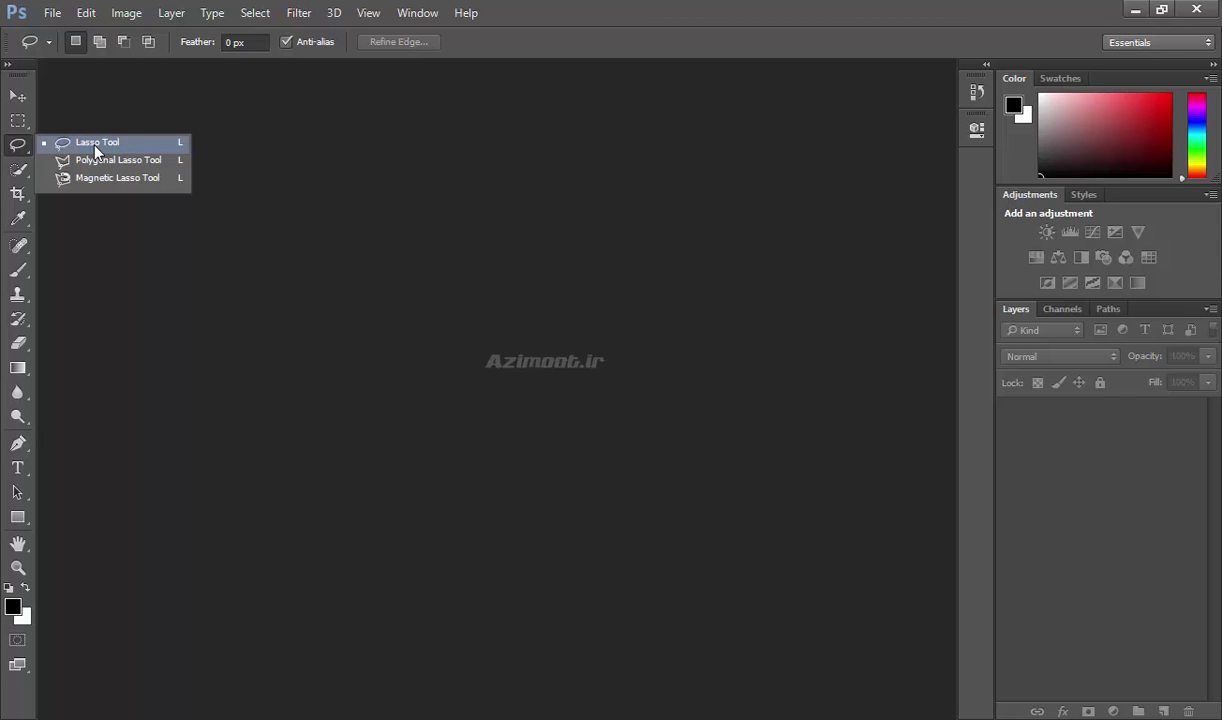
{"action": "left_click", "coordinate": [95, 148]}
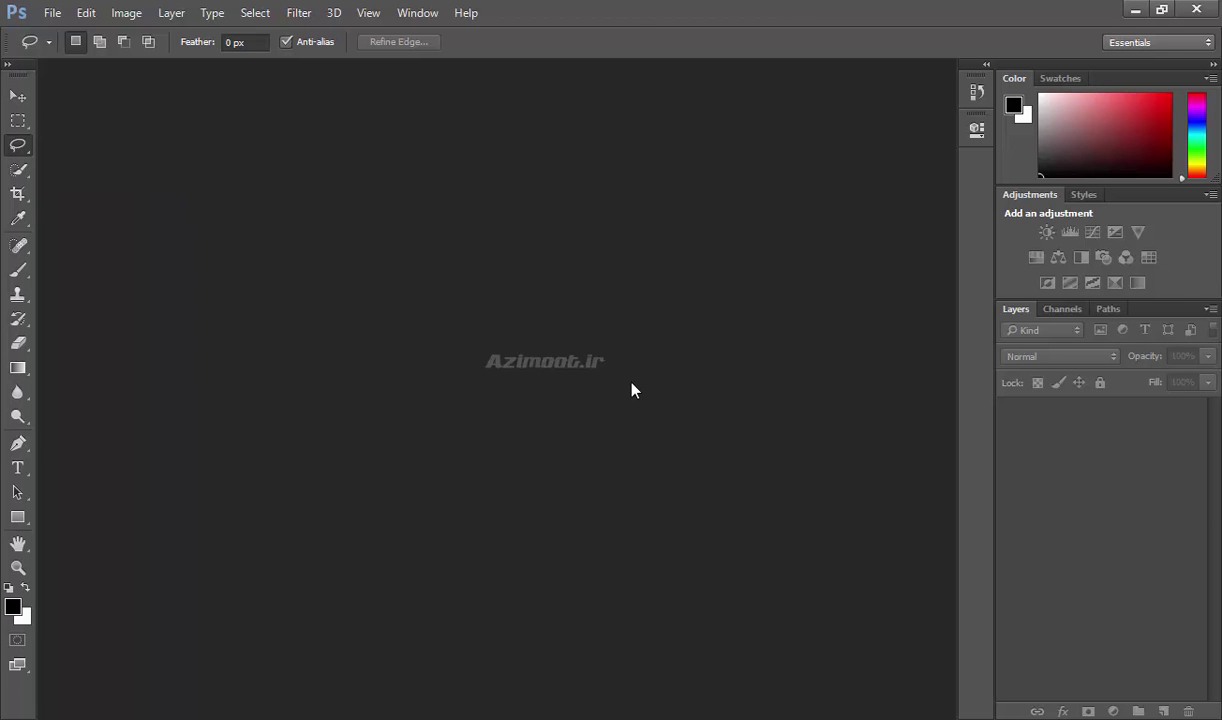
- In the Open dialog, browse to New folder (4)
{"action": "key", "text": "ctrl+o"}
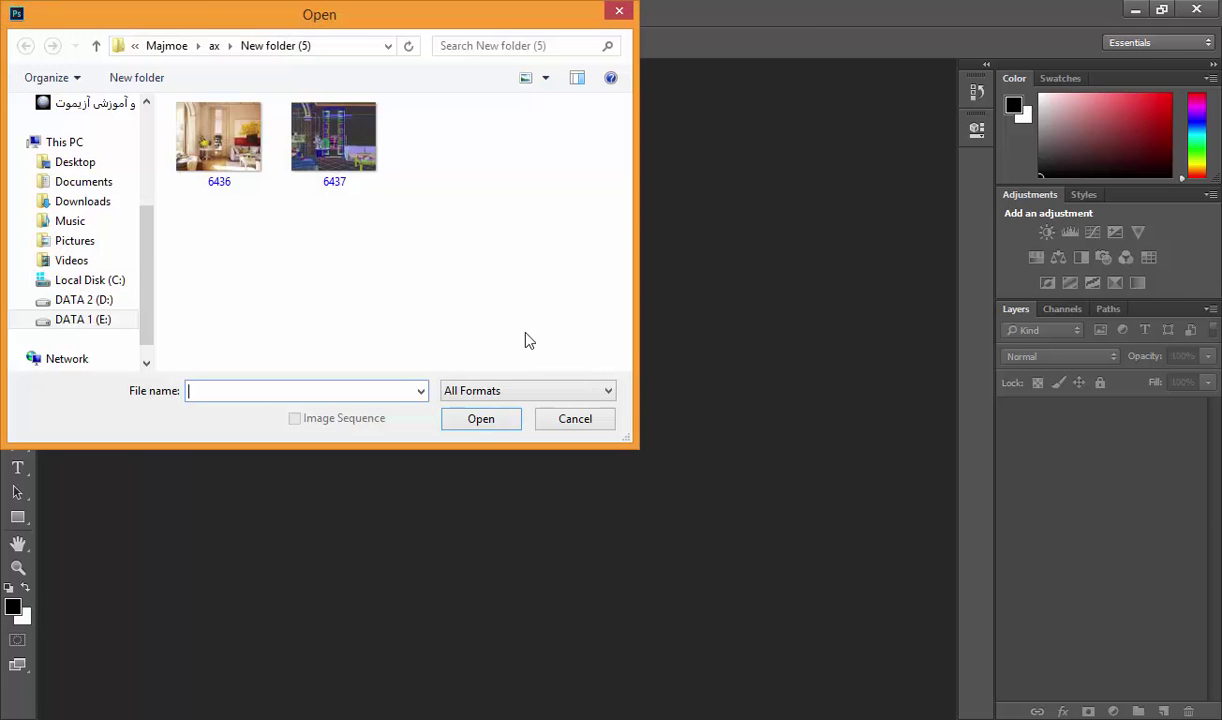
{"action": "left_click", "coordinate": [214, 46]}
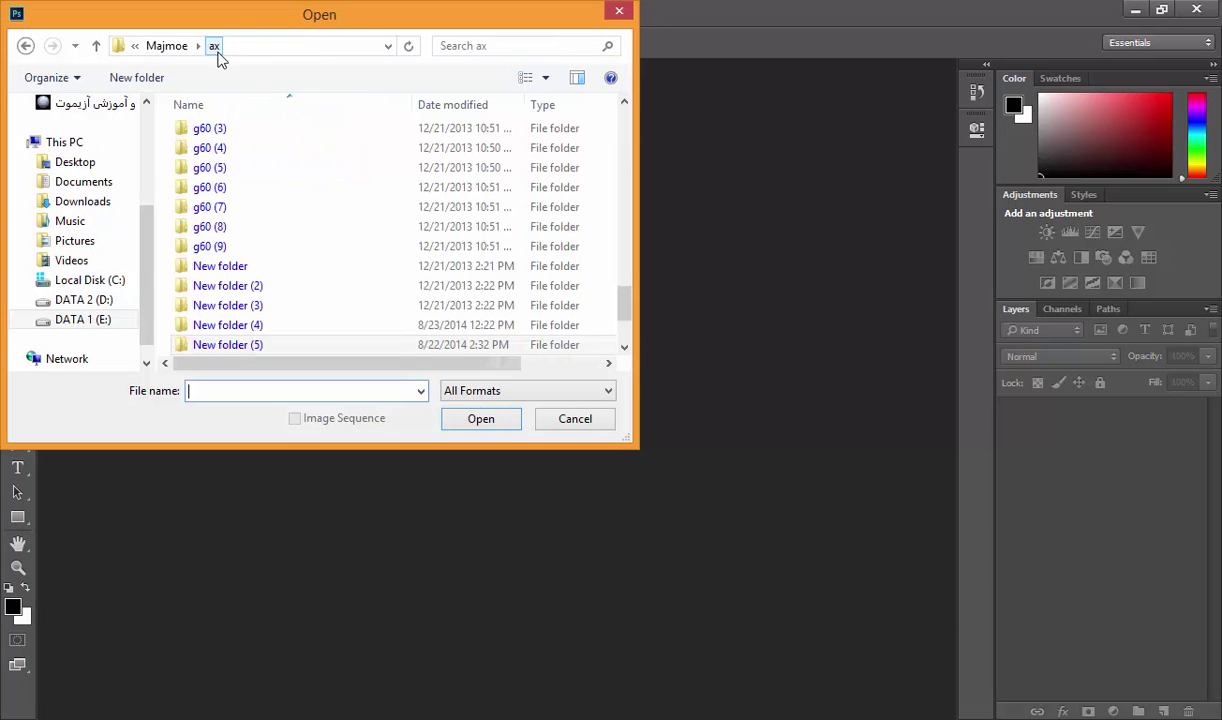
{"action": "double_click", "coordinate": [280, 338]}
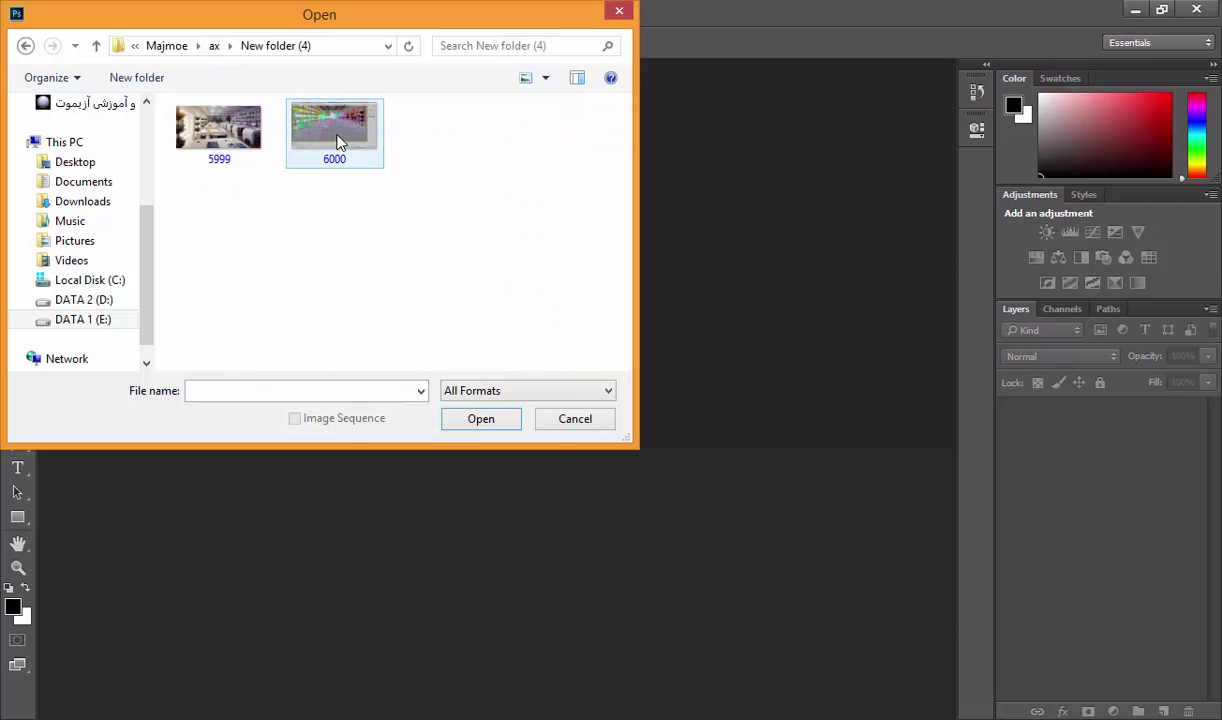
- Preview images 6000 and 5999 in Photo Viewer, then open 5999.jpg in Photoshop
{"action": "right_click", "coordinate": [332, 128]}
{"action": "left_click", "coordinate": [387, 170]}
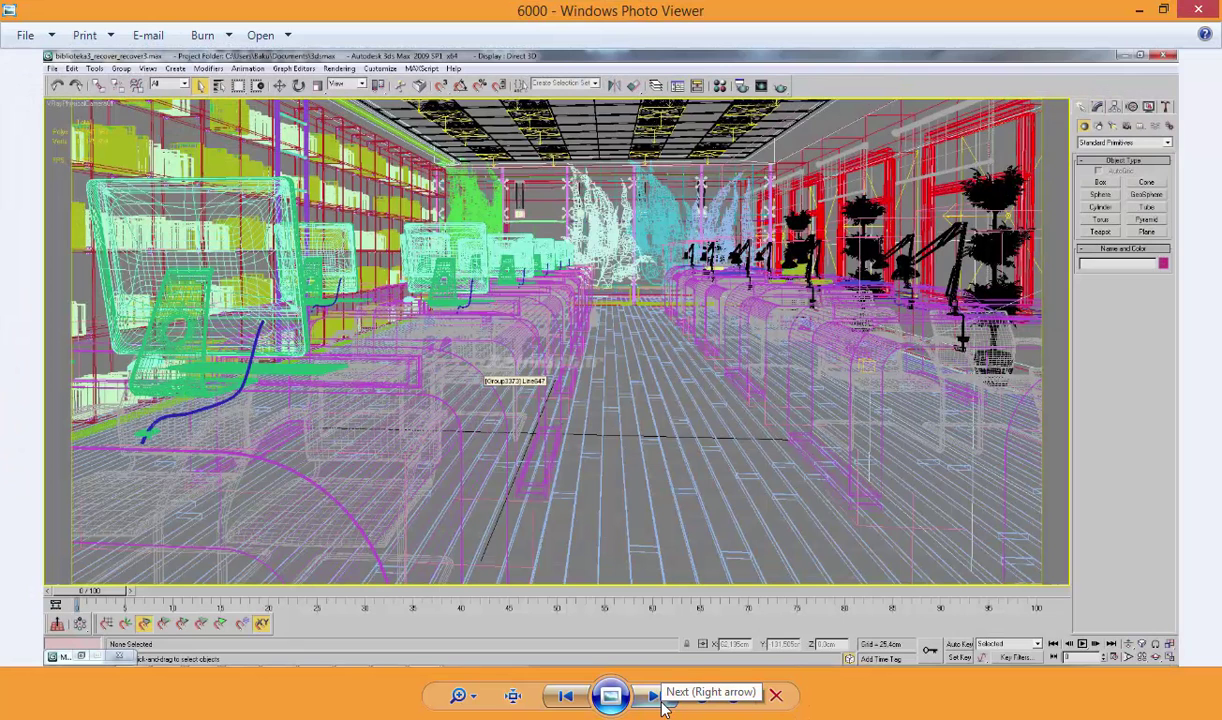
{"action": "left_click", "coordinate": [660, 703]}
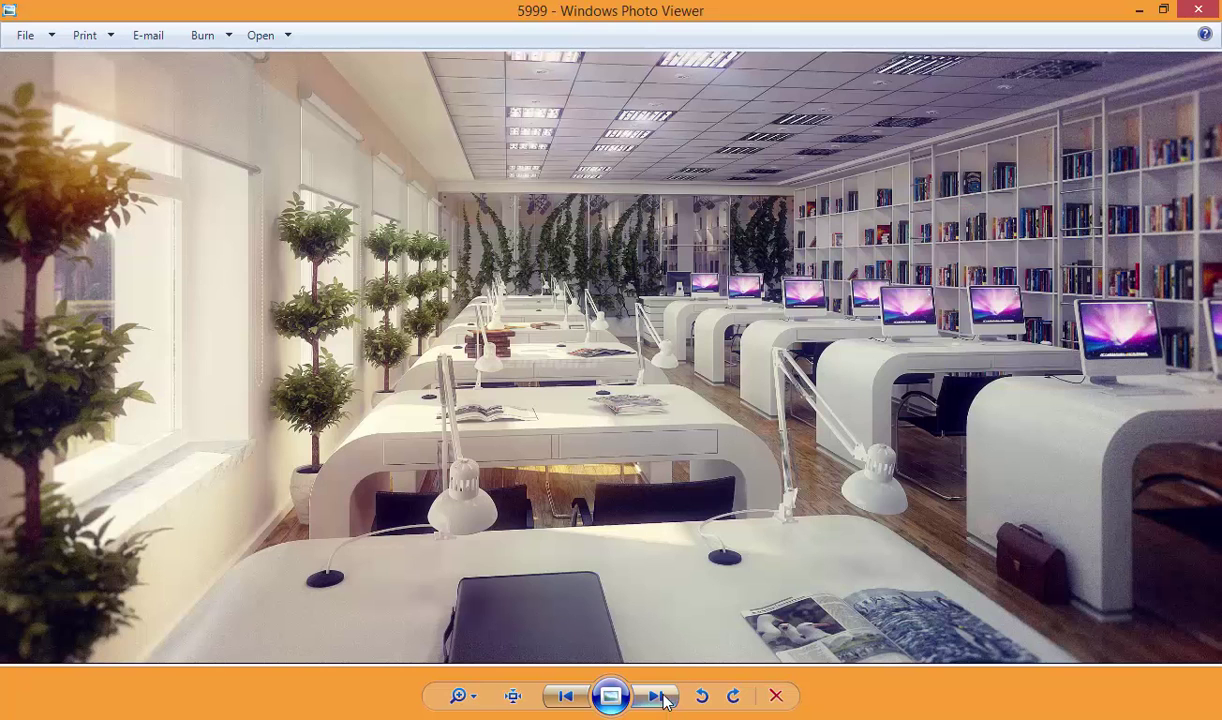
{"action": "left_click", "coordinate": [1196, 10]}
{"action": "double_click", "coordinate": [218, 128]}
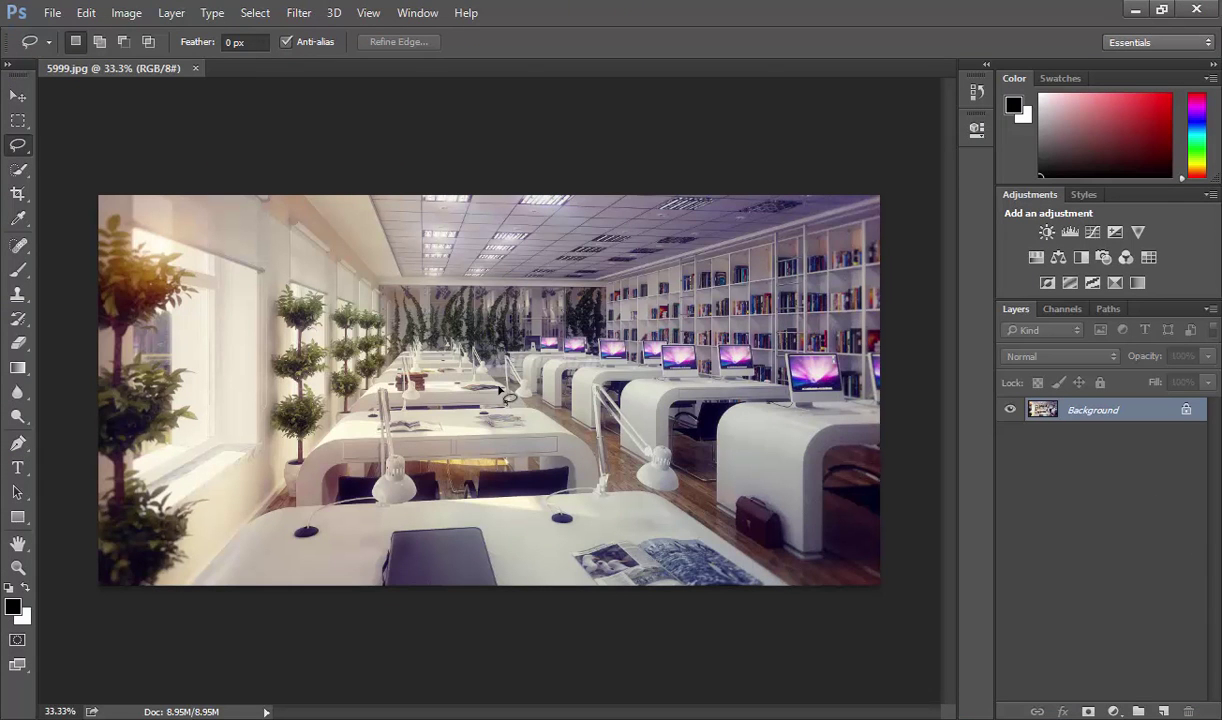
- Zoom in slightly and trace a freehand lasso selection around the white desk lamp
{"action": "scroll", "coordinate": [502, 392], "scroll_direction": "up", "scroll_amount": 1}
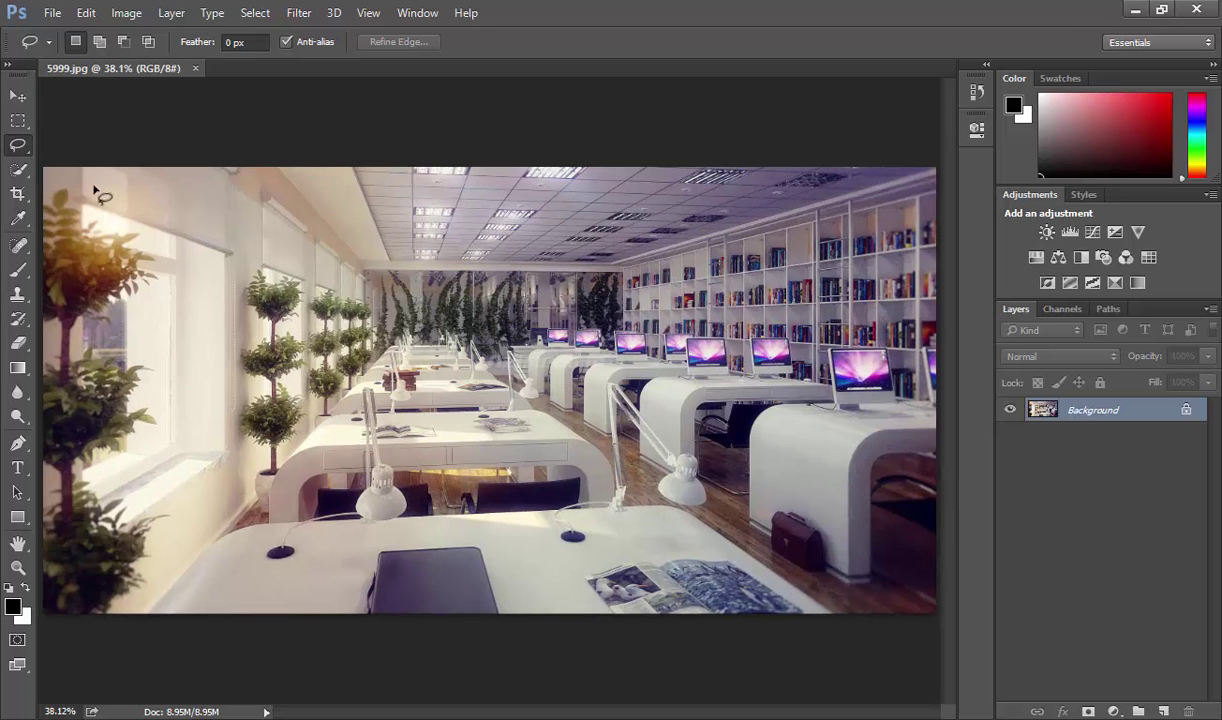
{"action": "mouse_move", "coordinate": [585, 492]}
{"action": "left_mouse_down"}
{"action": "mouse_move", "coordinate": [616, 374]}
{"action": "mouse_move", "coordinate": [725, 493]}
{"action": "mouse_move", "coordinate": [656, 506]}
{"action": "left_mouse_up"}
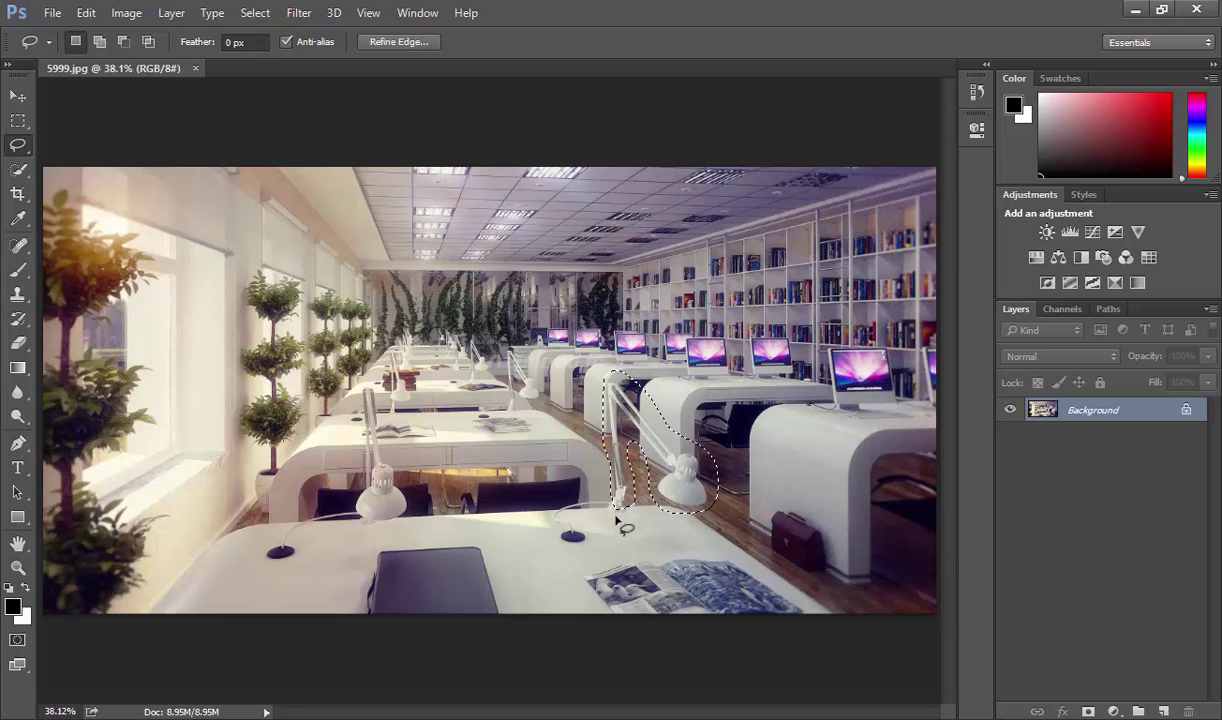
{"action": "left_click_drag", "start_coordinate": [620, 518], "coordinate": [620, 512]}
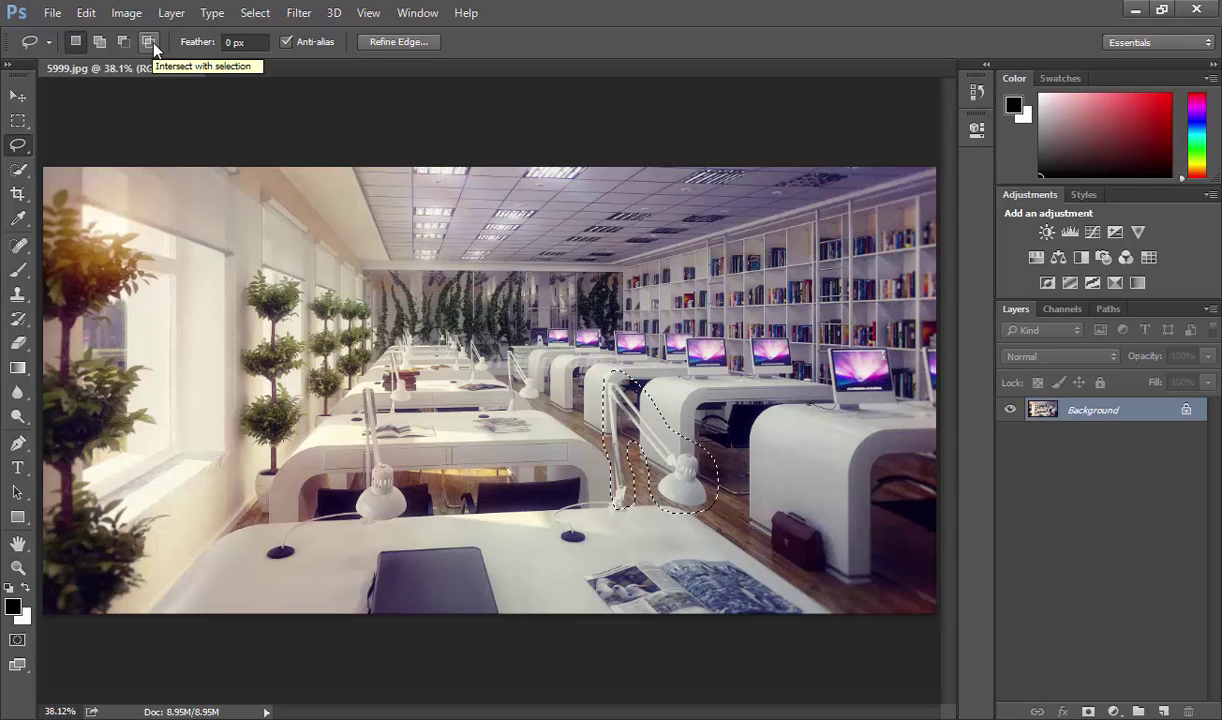
{"action": "left_click", "coordinate": [401, 44]}
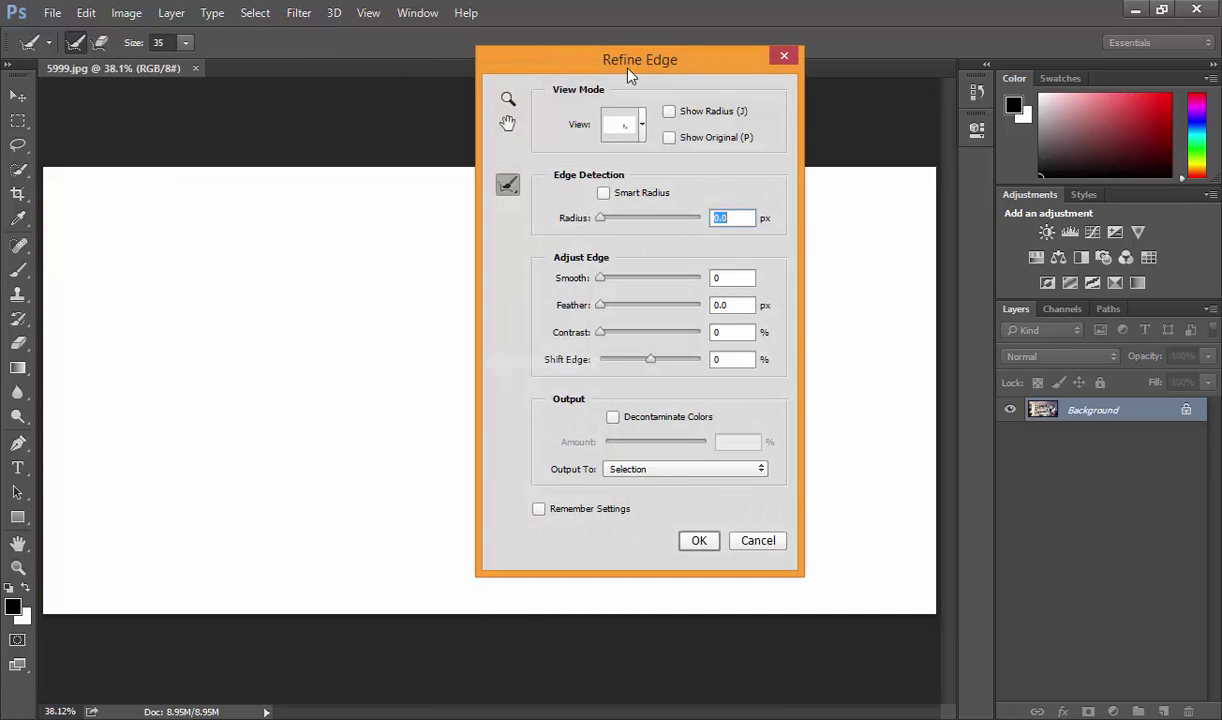
{"action": "left_click_drag", "start_coordinate": [634, 75], "coordinate": [308, 83]}
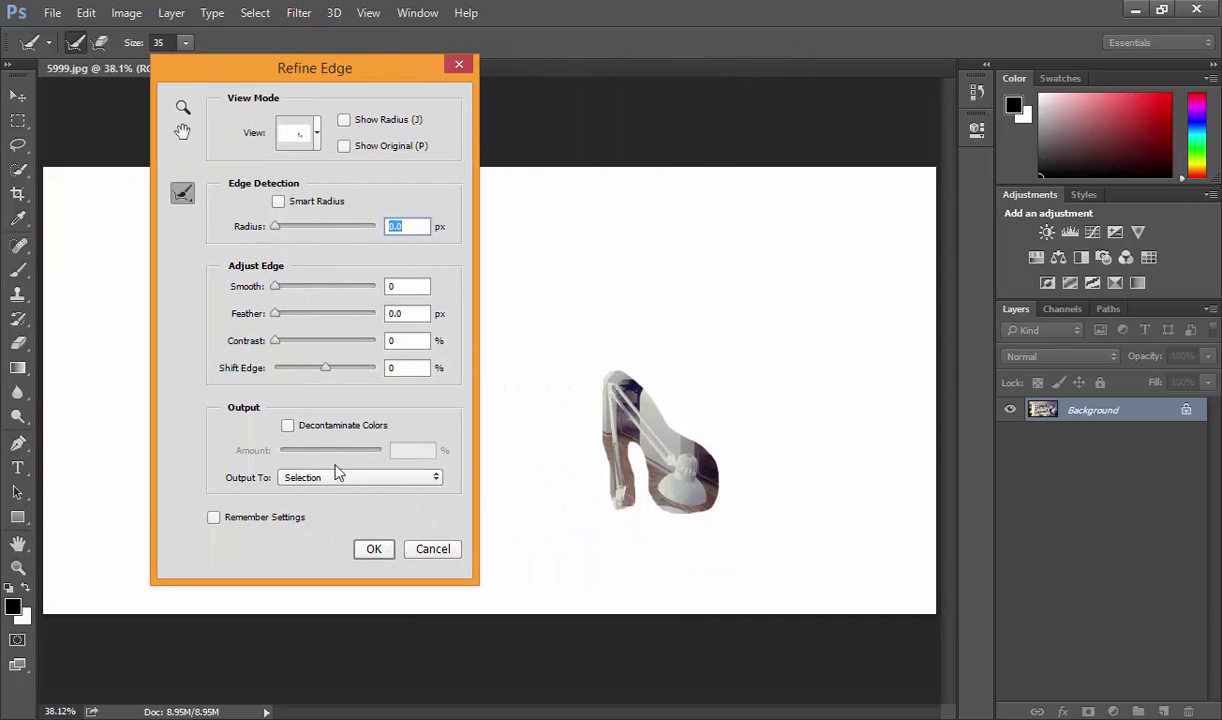
{"action": "left_click", "coordinate": [430, 549]}
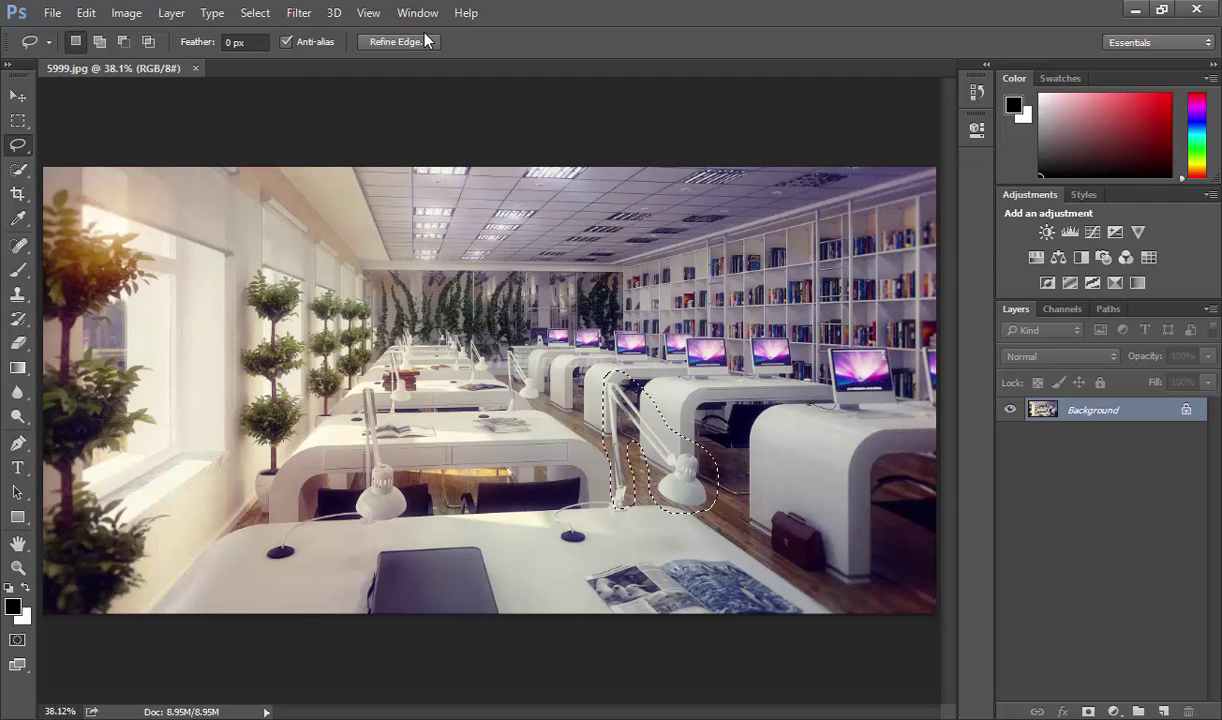
- Switch to the Polygonal Lasso Tool and deselect the lamp outline
{"action": "right_click", "coordinate": [22, 148]}
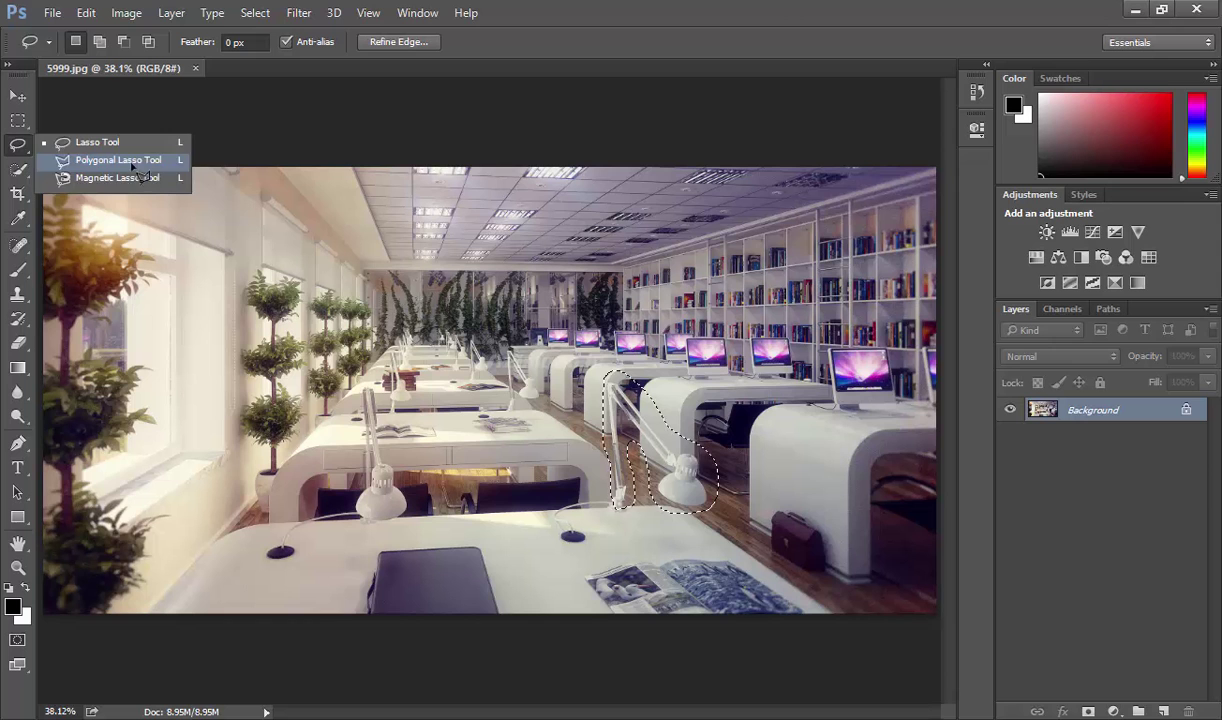
{"action": "left_click", "coordinate": [133, 170]}
{"action": "key", "text": "ctrl+d"}
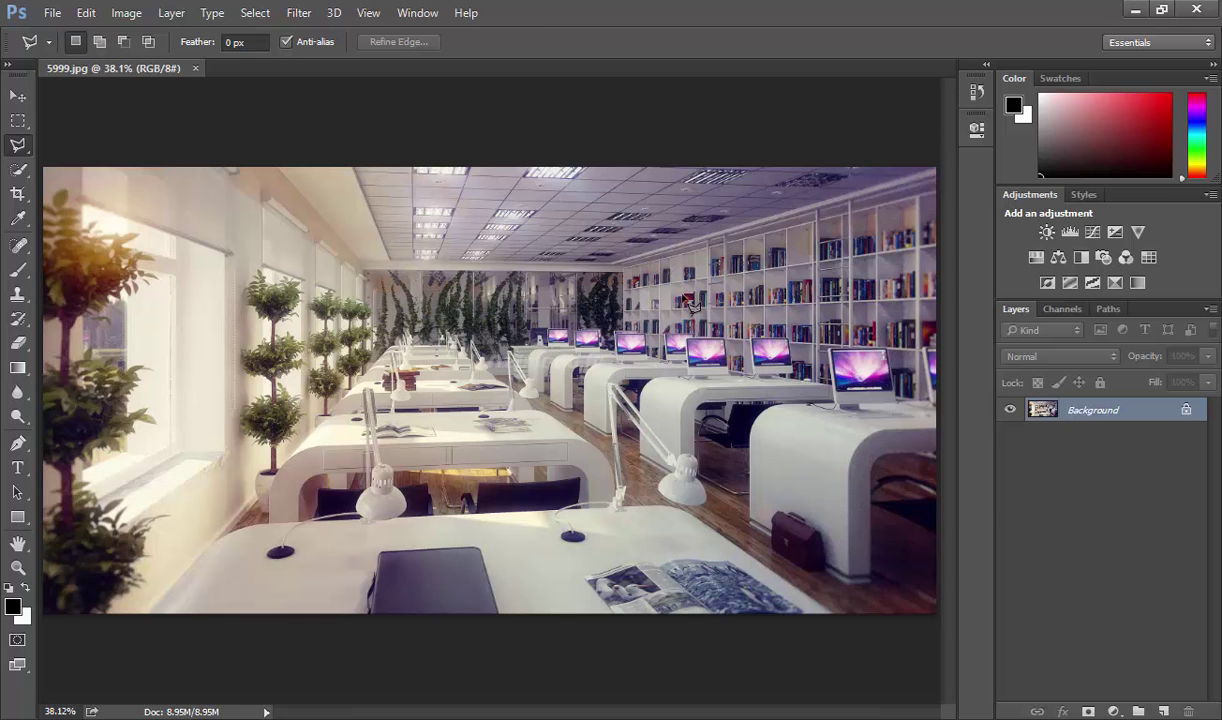
- Place straight-edged points along the ceiling's edges and close them into a ceiling selection
{"action": "left_click", "coordinate": [355, 170]}
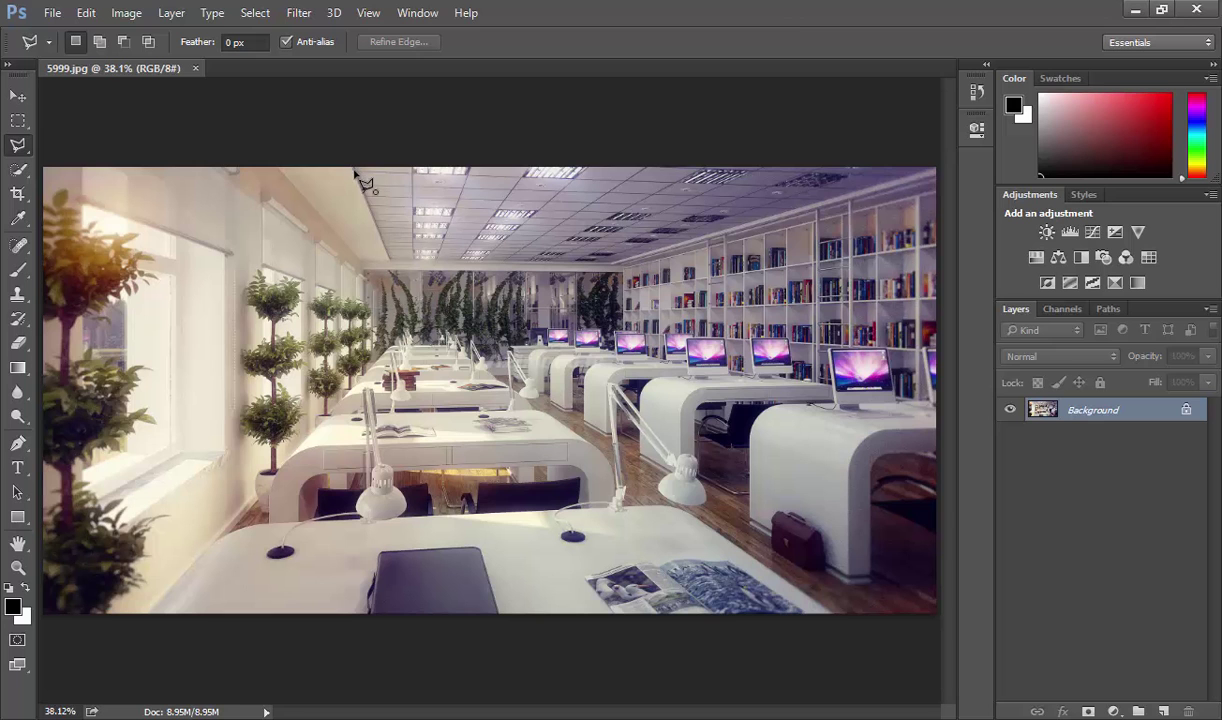
{"action": "left_click", "coordinate": [368, 263]}
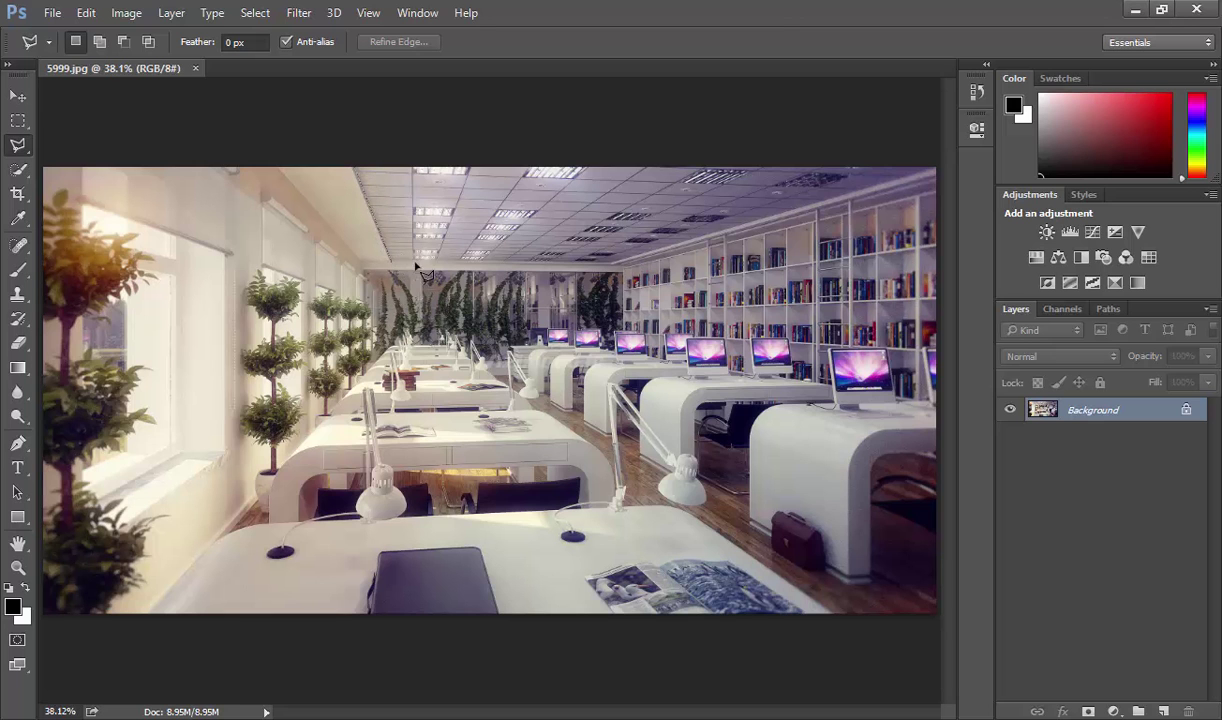
{"action": "left_click", "coordinate": [617, 268]}
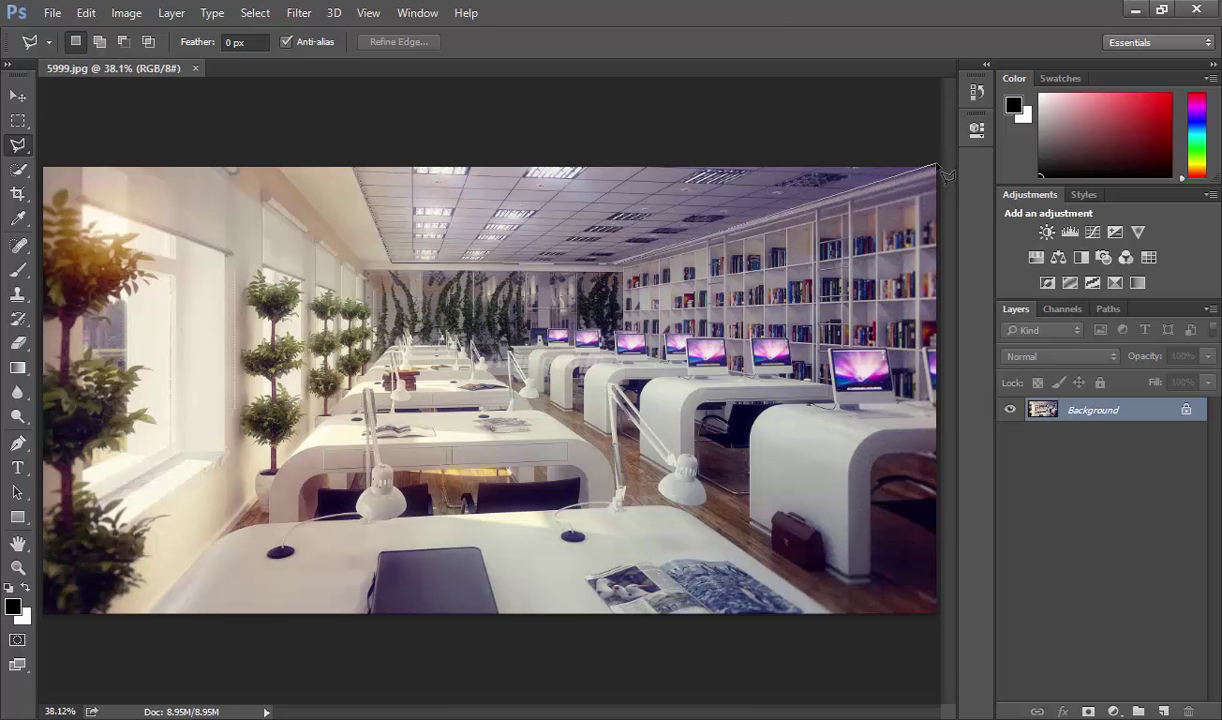
{"action": "left_click", "coordinate": [937, 166]}
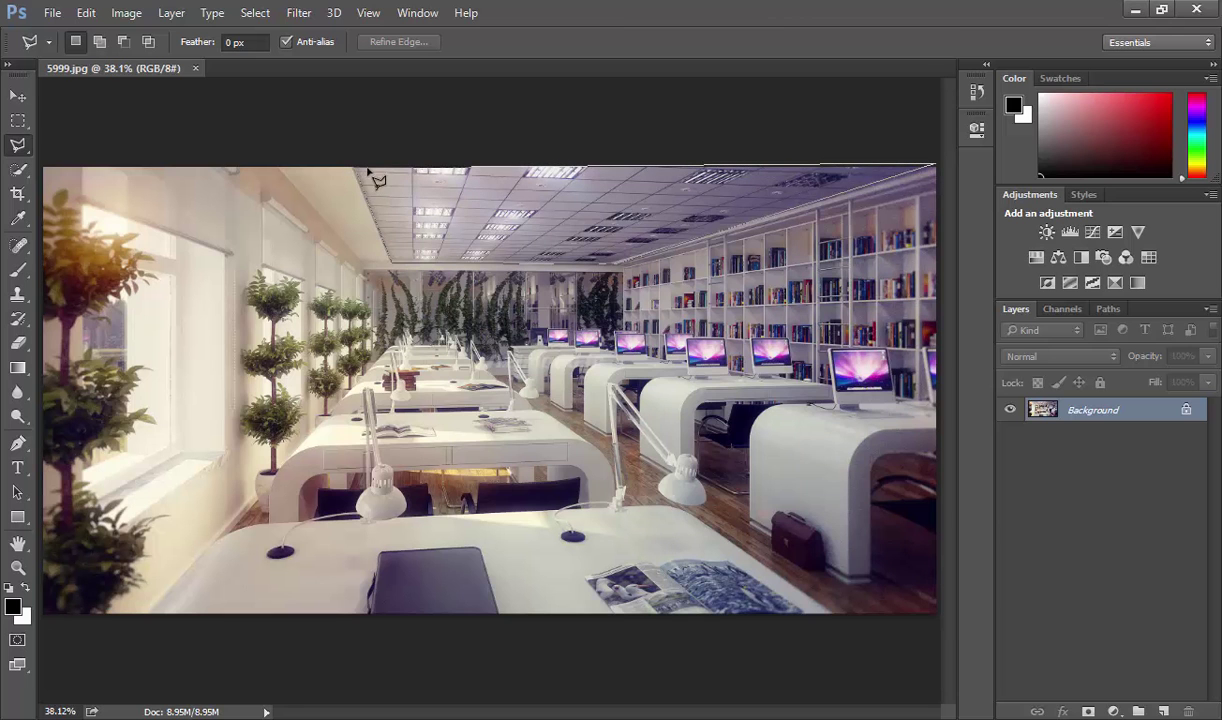
{"action": "double_click", "coordinate": [645, 104]}
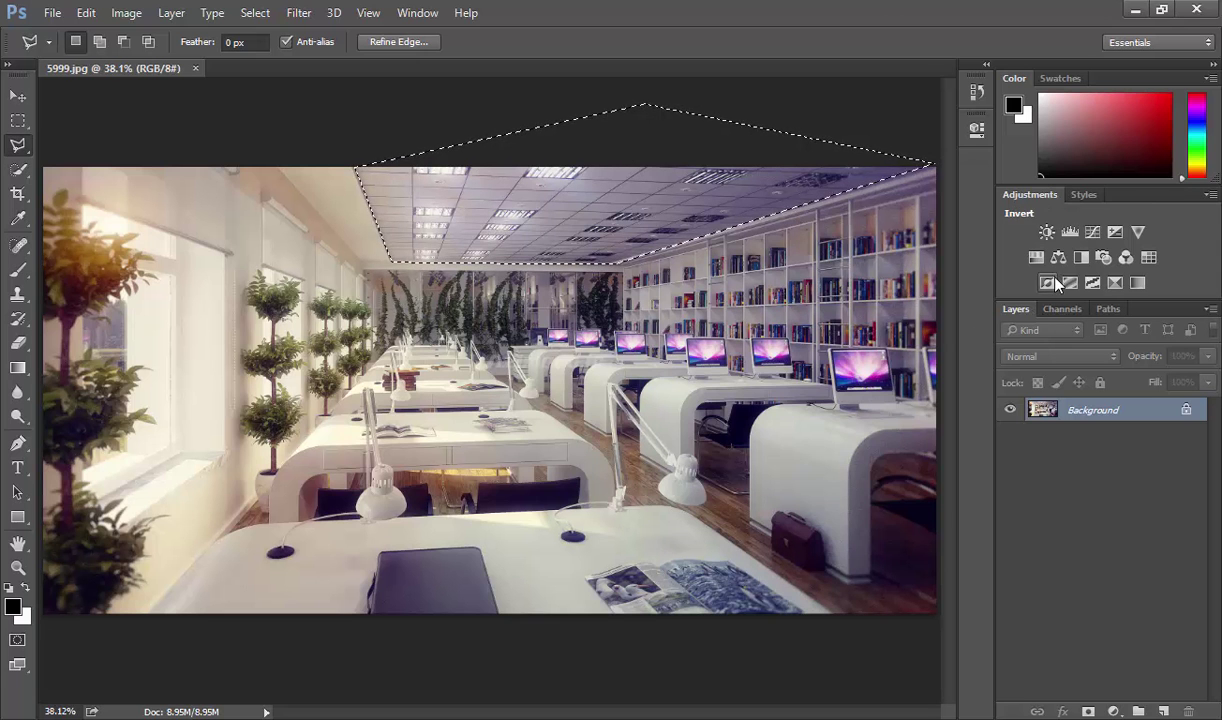
{"action": "left_click", "coordinate": [1070, 232]}
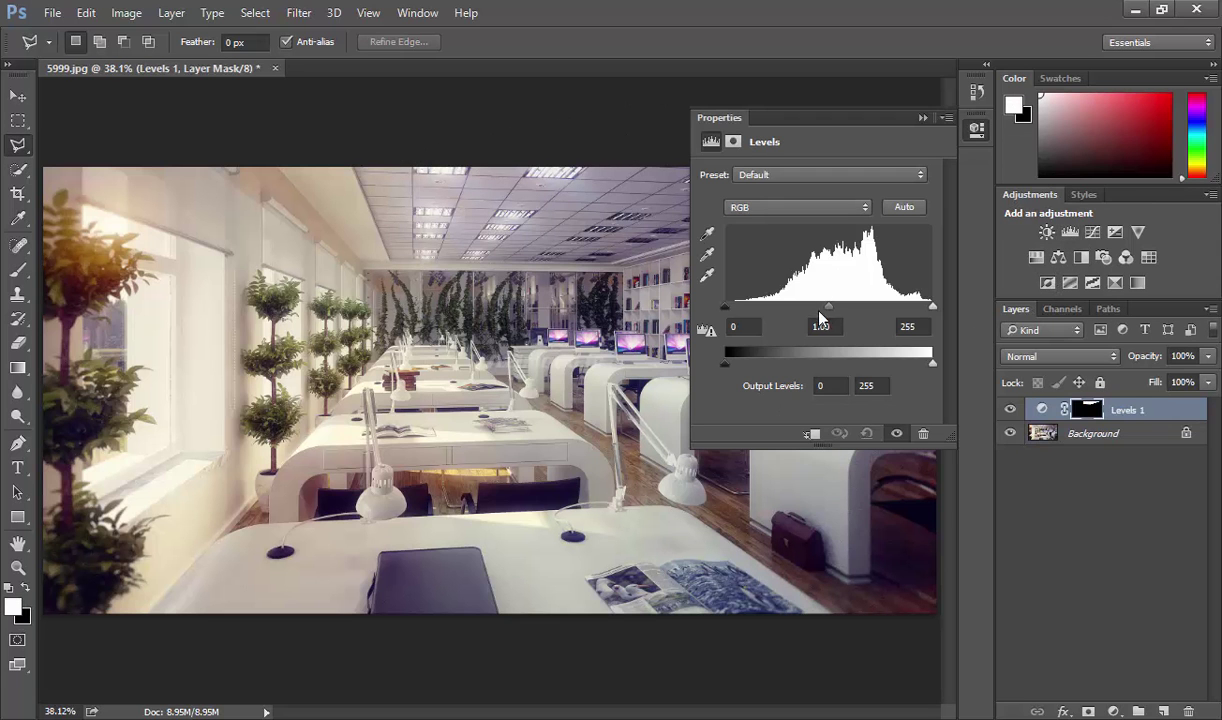
{"action": "mouse_move", "coordinate": [826, 306]}
{"action": "left_mouse_down"}
{"action": "mouse_move", "coordinate": [876, 310]}
{"action": "mouse_move", "coordinate": [810, 310]}
{"action": "left_mouse_up"}
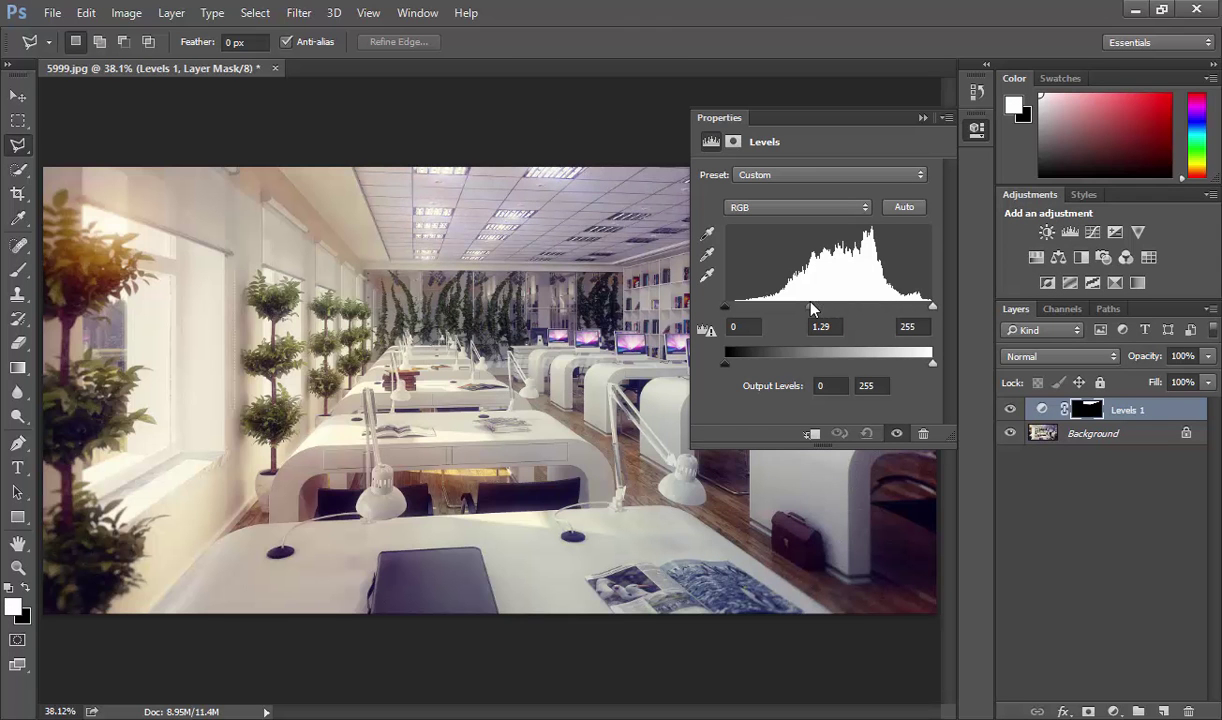
{"action": "left_click", "coordinate": [1190, 712]}
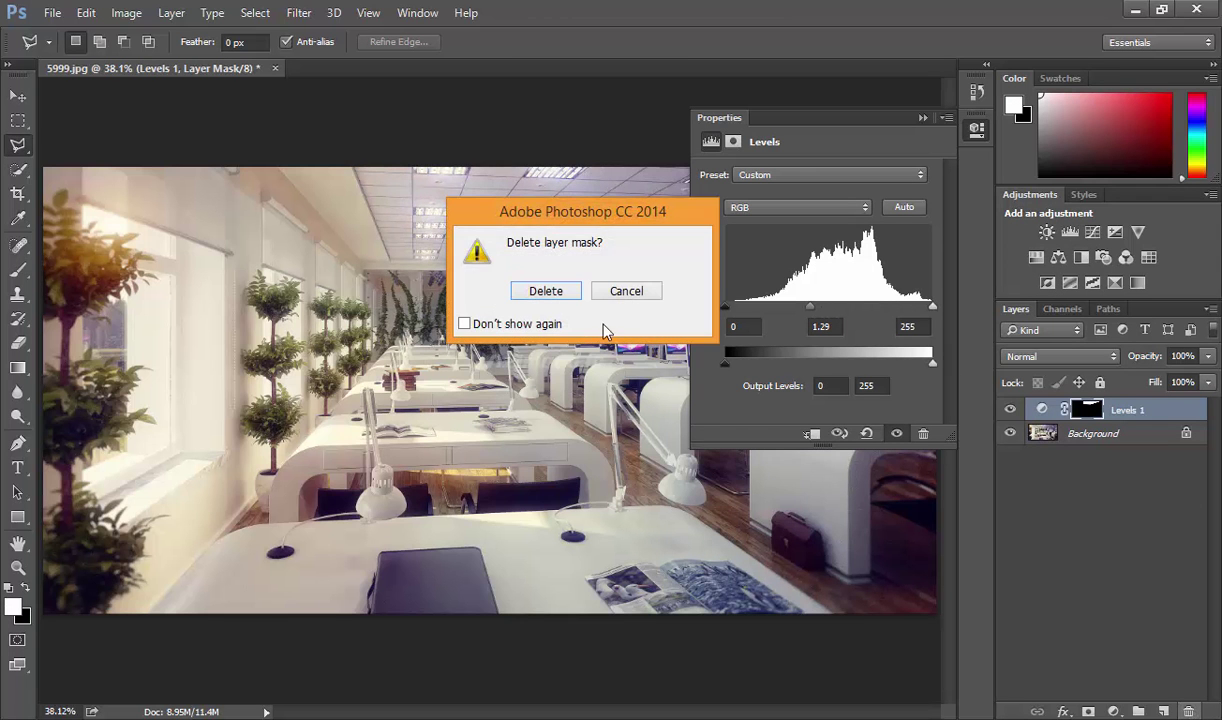
{"action": "left_click", "coordinate": [556, 293]}
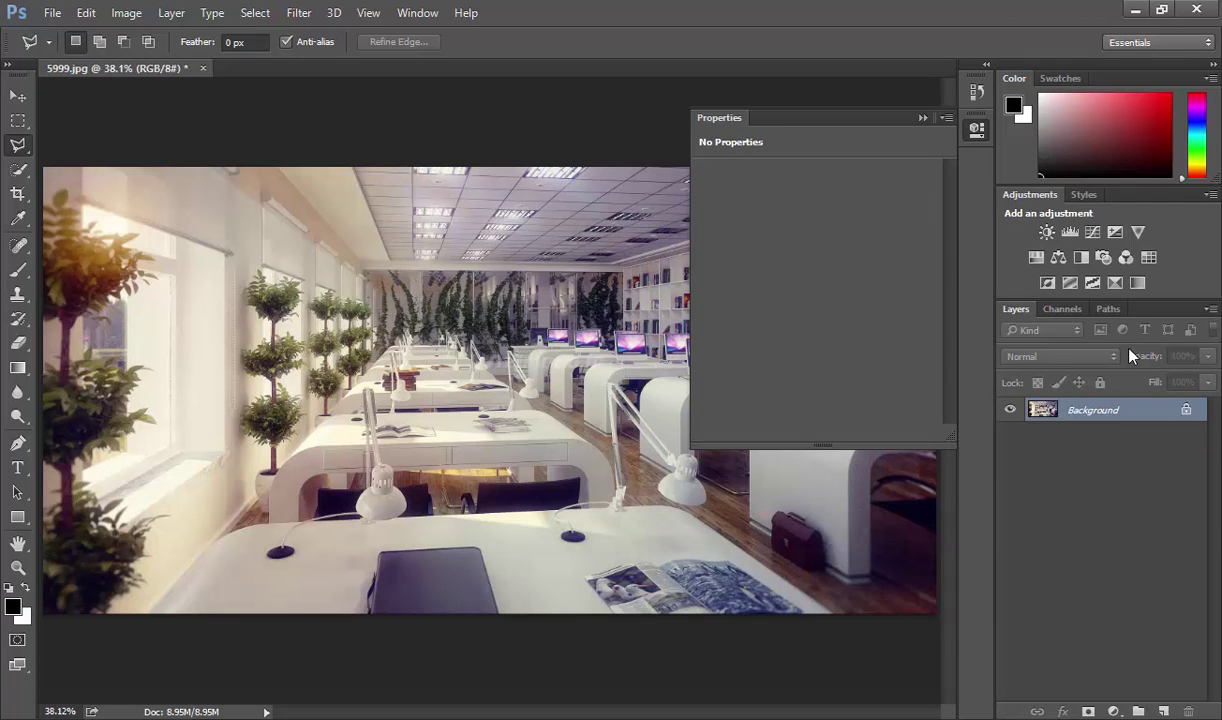
{"action": "left_click", "coordinate": [976, 128]}
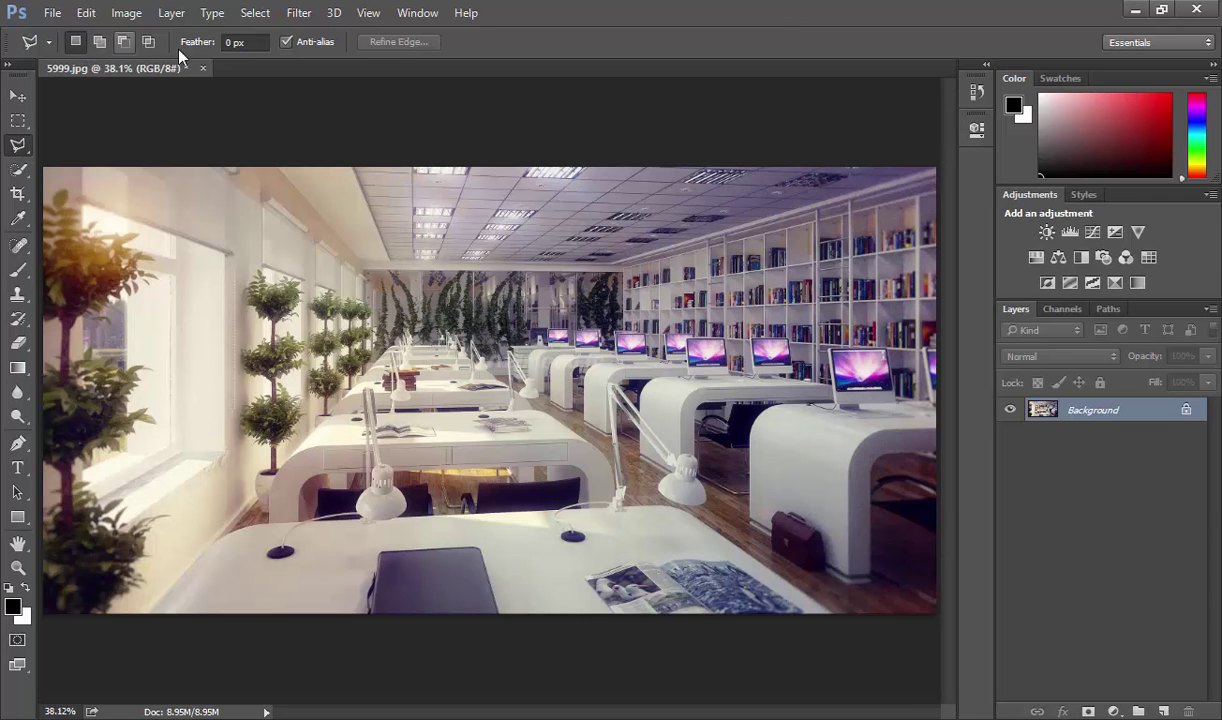
- Switch from the freehand Lasso to the Magnetic Lasso Tool
{"action": "right_click", "coordinate": [22, 148]}
{"action": "left_click", "coordinate": [70, 138]}
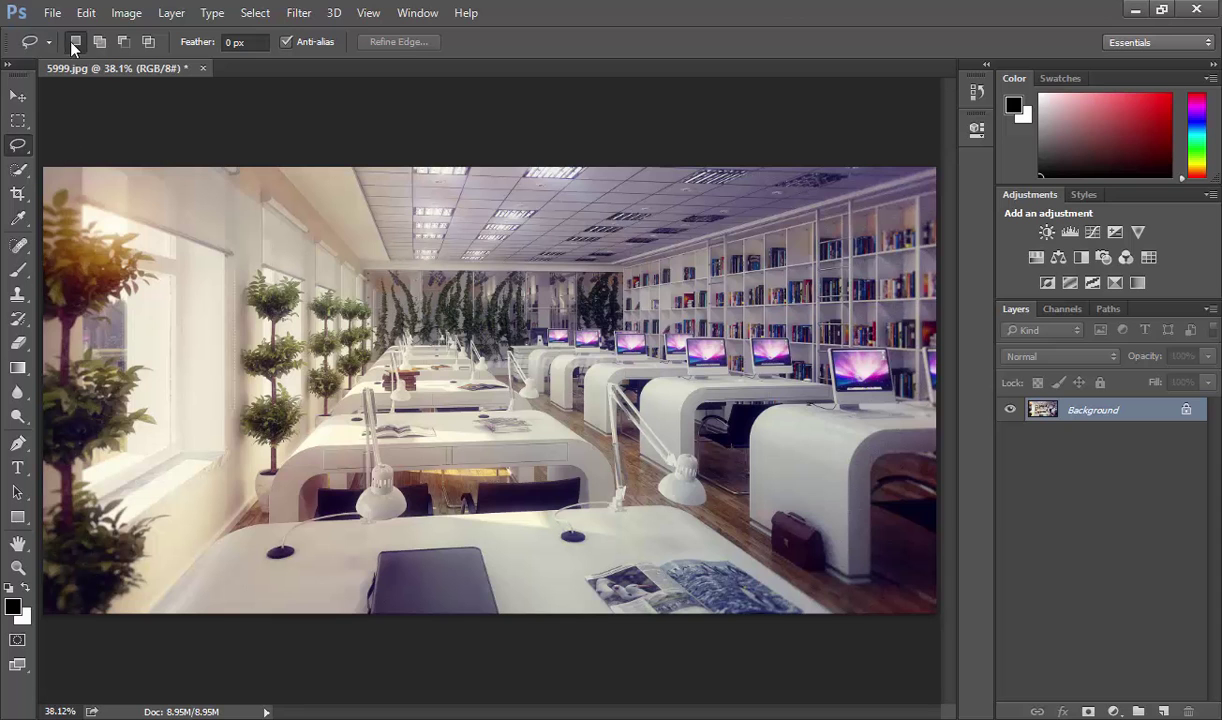
{"action": "right_click", "coordinate": [22, 148]}
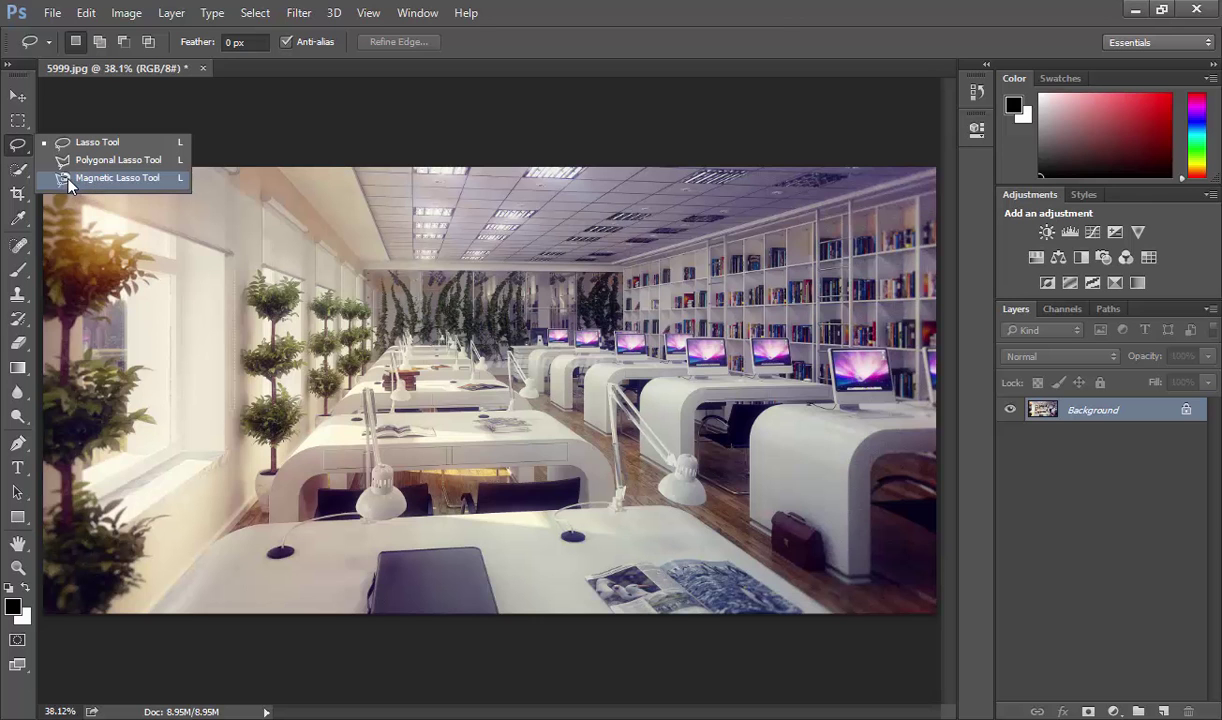
{"action": "left_click", "coordinate": [69, 180]}
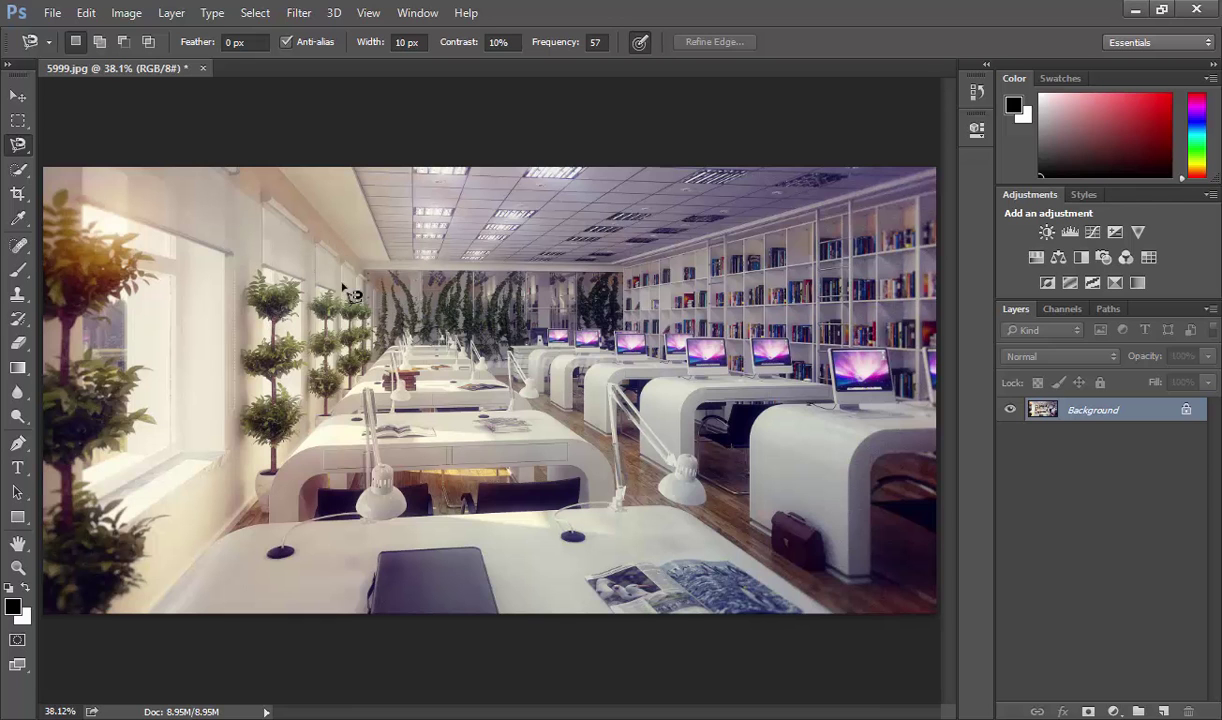
- Trace a trial magnetic outline beside the potted plants, then deselect it
{"action": "left_click", "coordinate": [271, 311]}
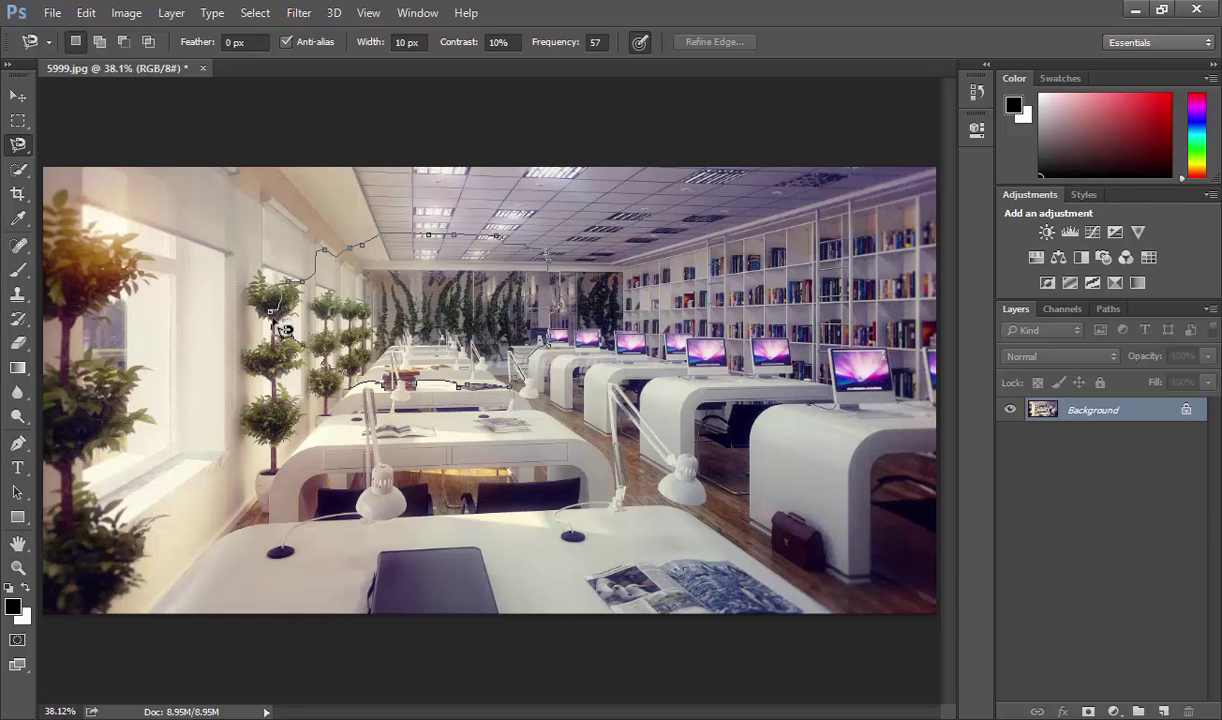
{"action": "left_click", "coordinate": [284, 324]}
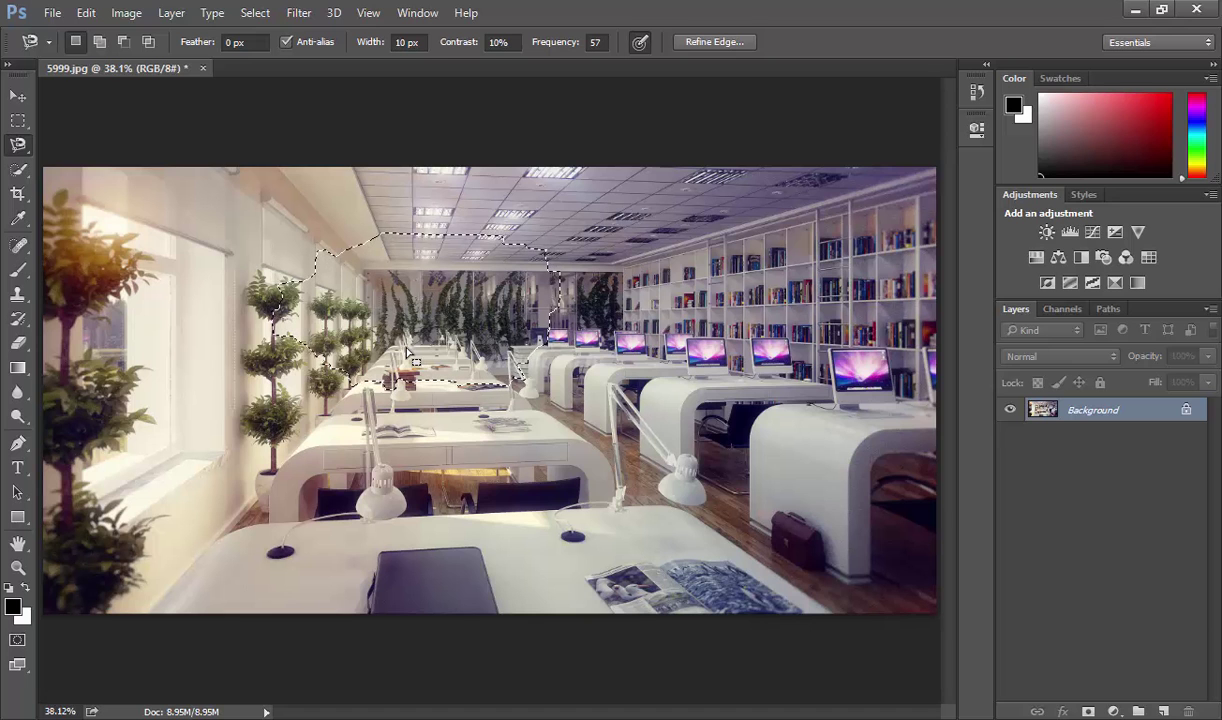
{"action": "key", "text": "ctrl+d"}
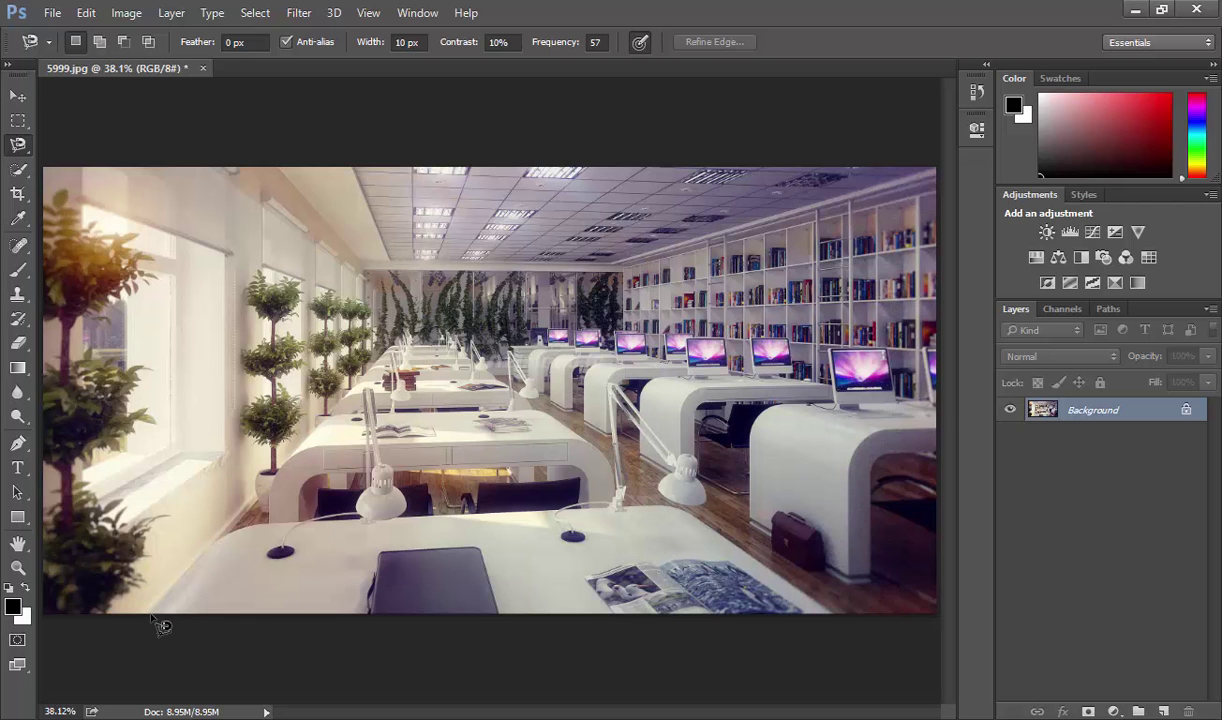
- Trace a magnetic lasso outline around the white foreground desk, starting at its bottom-left
{"action": "left_click", "coordinate": [150, 613]}
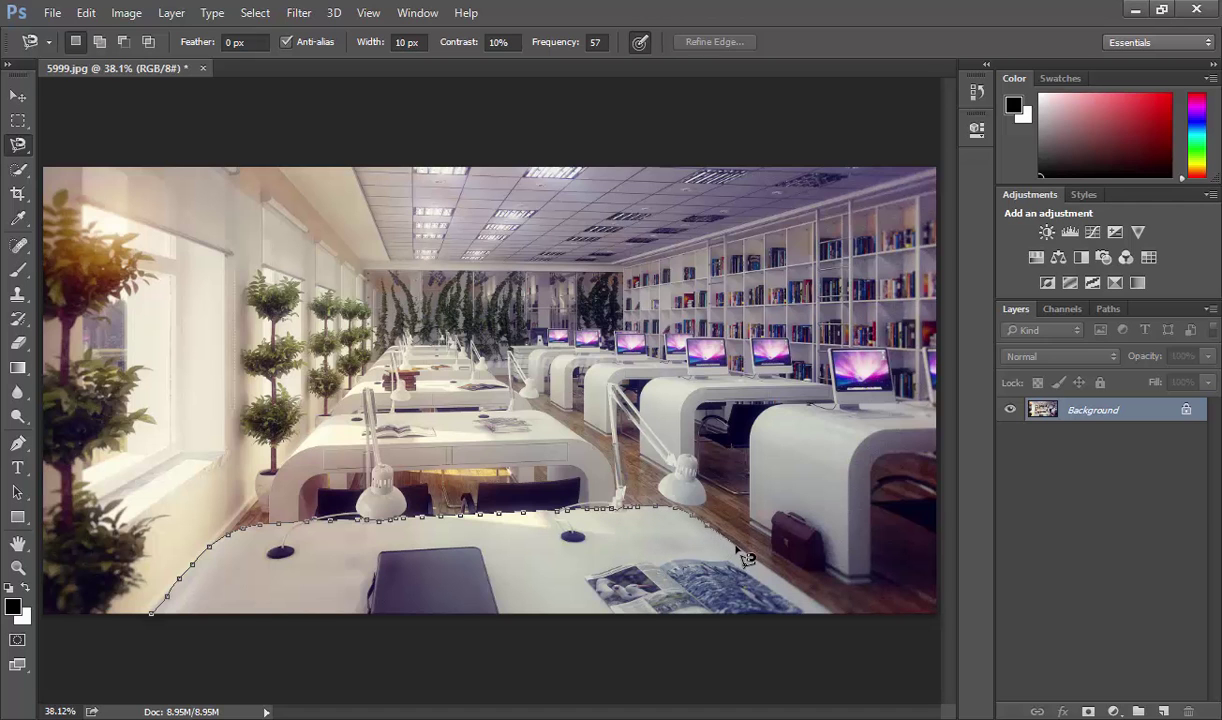
{"action": "double_click", "coordinate": [843, 627]}
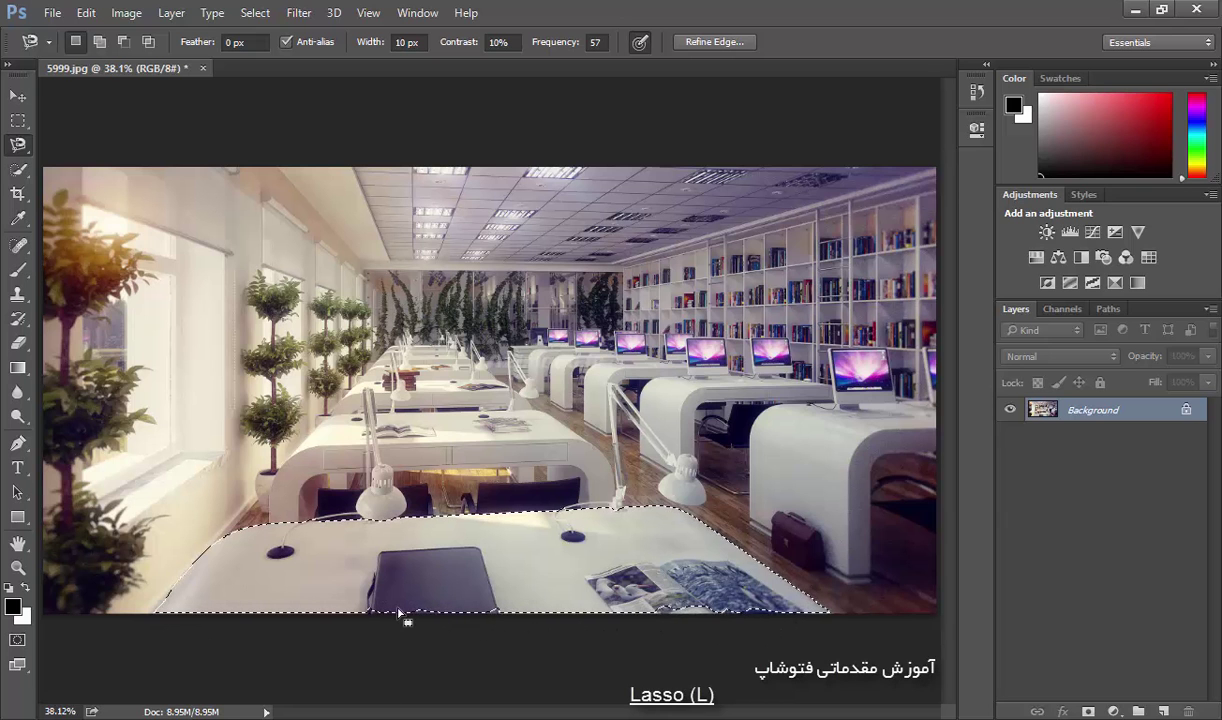
- Add thin rectangular-marquee strips along the photo's bottom edge to the desk selection
{"action": "left_click", "coordinate": [18, 120]}
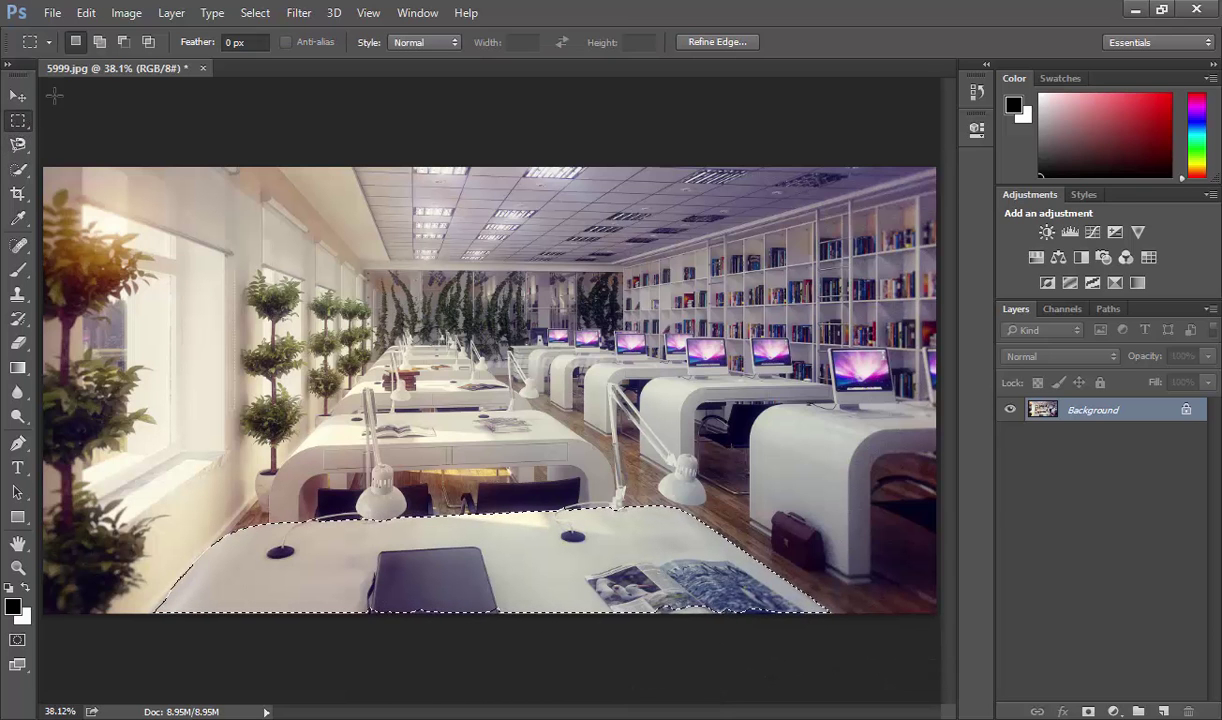
{"action": "left_click", "coordinate": [99, 41]}
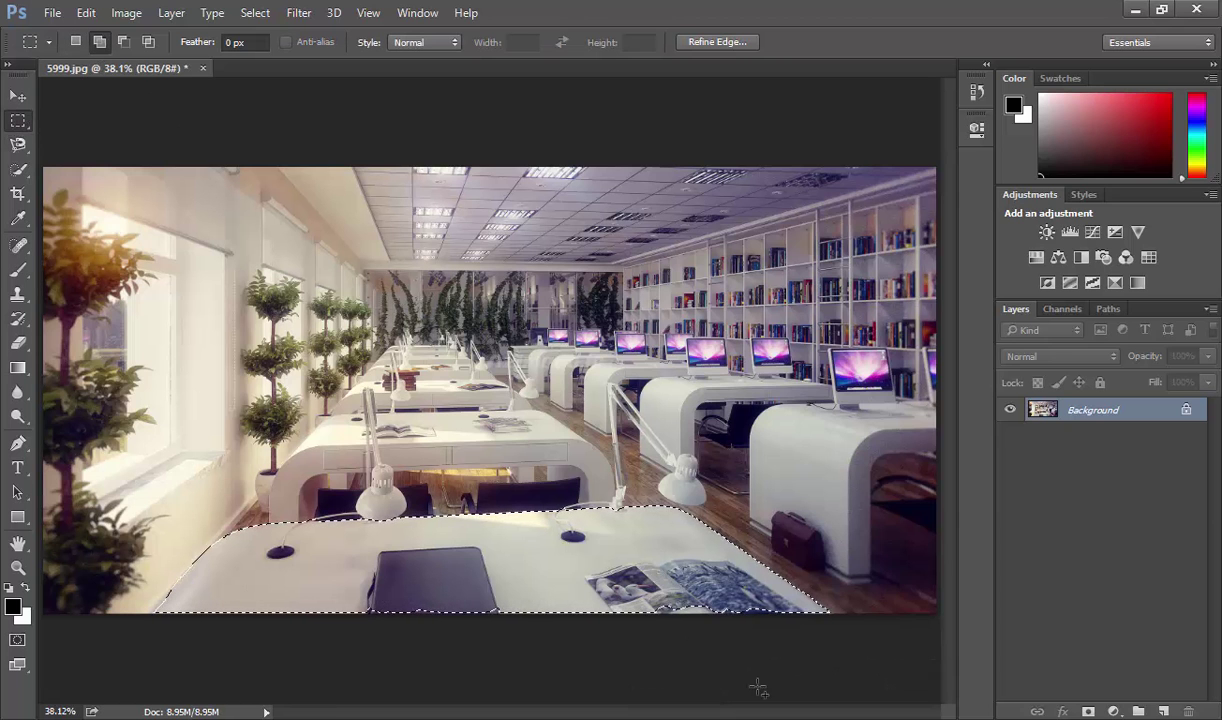
{"action": "mouse_move", "coordinate": [779, 622]}
{"action": "left_mouse_down"}
{"action": "mouse_move", "coordinate": [500, 602]}
{"action": "mouse_move", "coordinate": [315, 657]}
{"action": "left_mouse_up"}
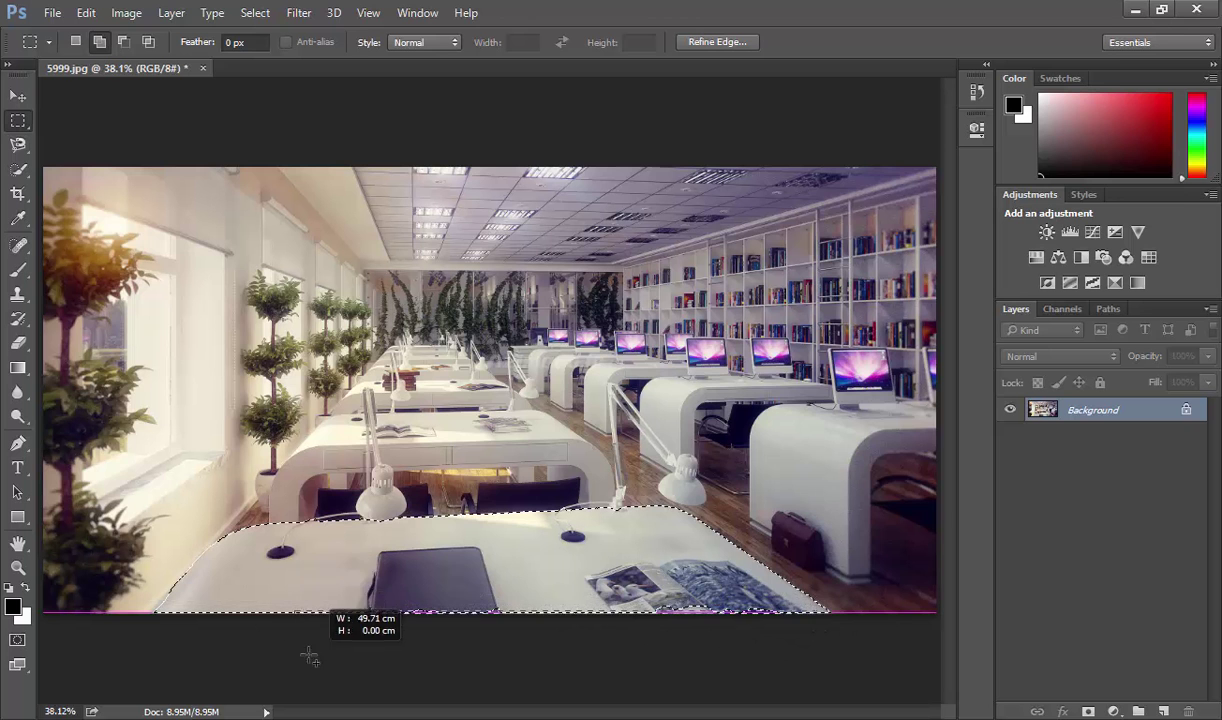
{"action": "left_click_drag", "start_coordinate": [315, 657], "coordinate": [292, 600]}
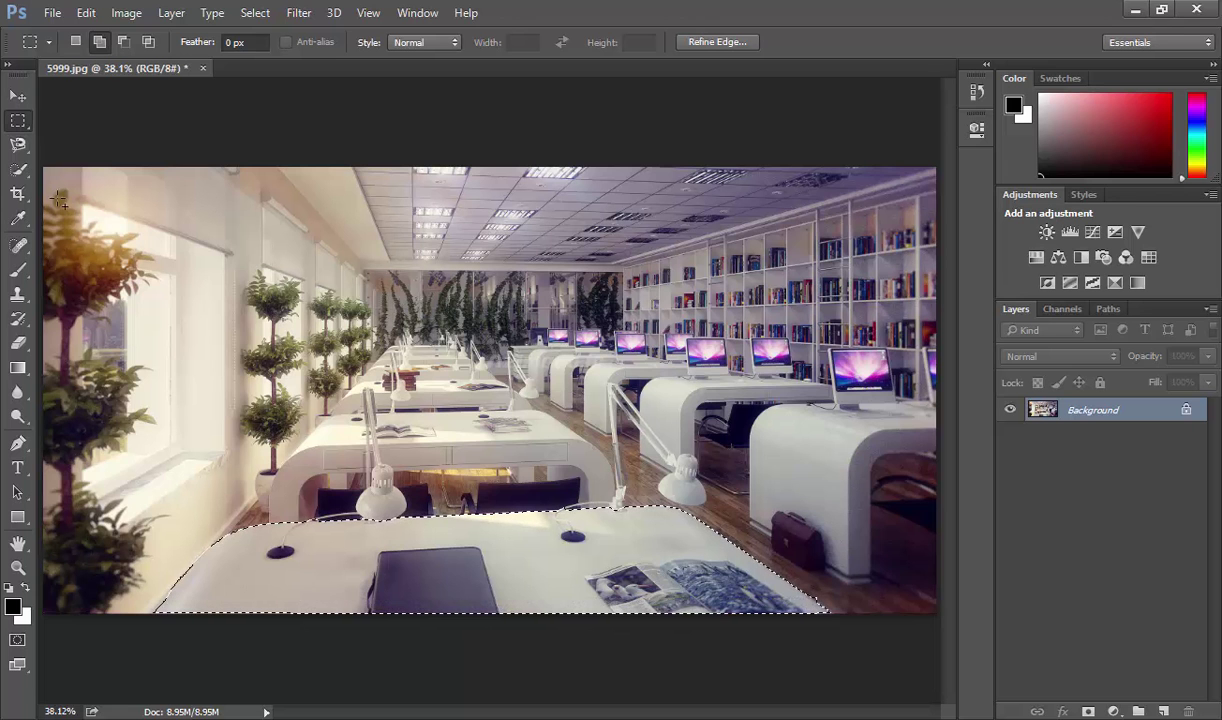
{"action": "left_click", "coordinate": [18, 146]}
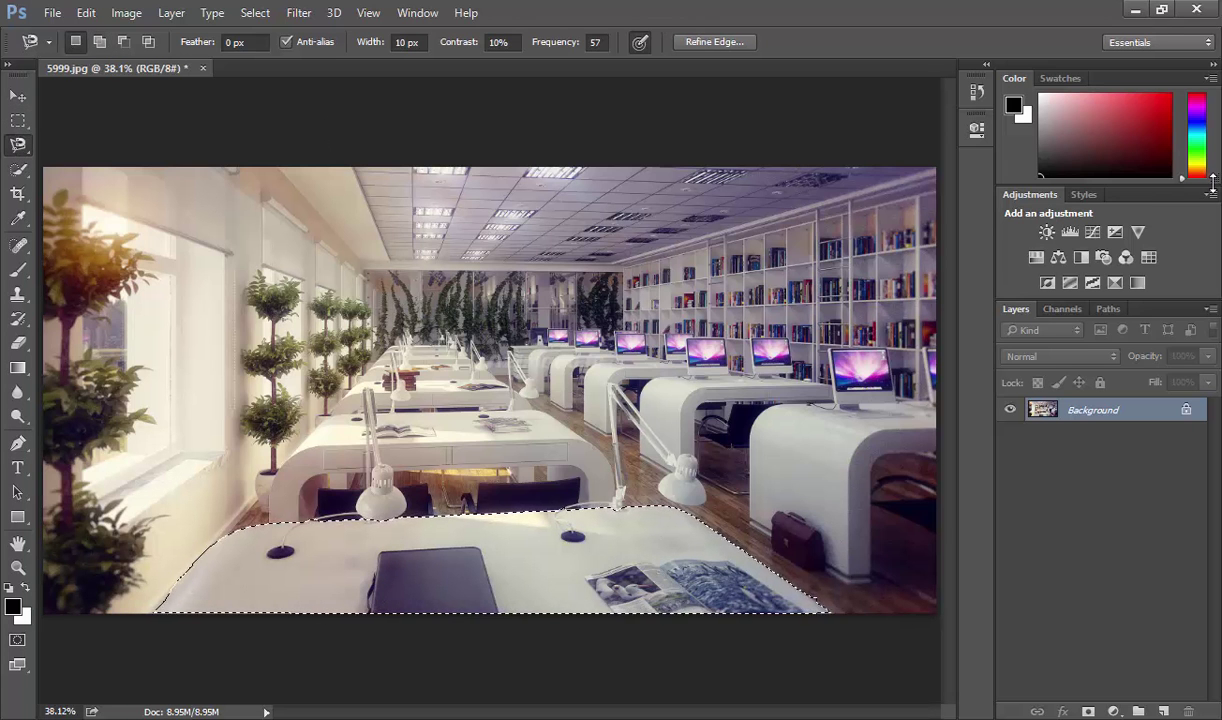
- Apply a trial Levels midtone change to the desk, then delete its mask and layer
{"action": "left_click", "coordinate": [1071, 234]}
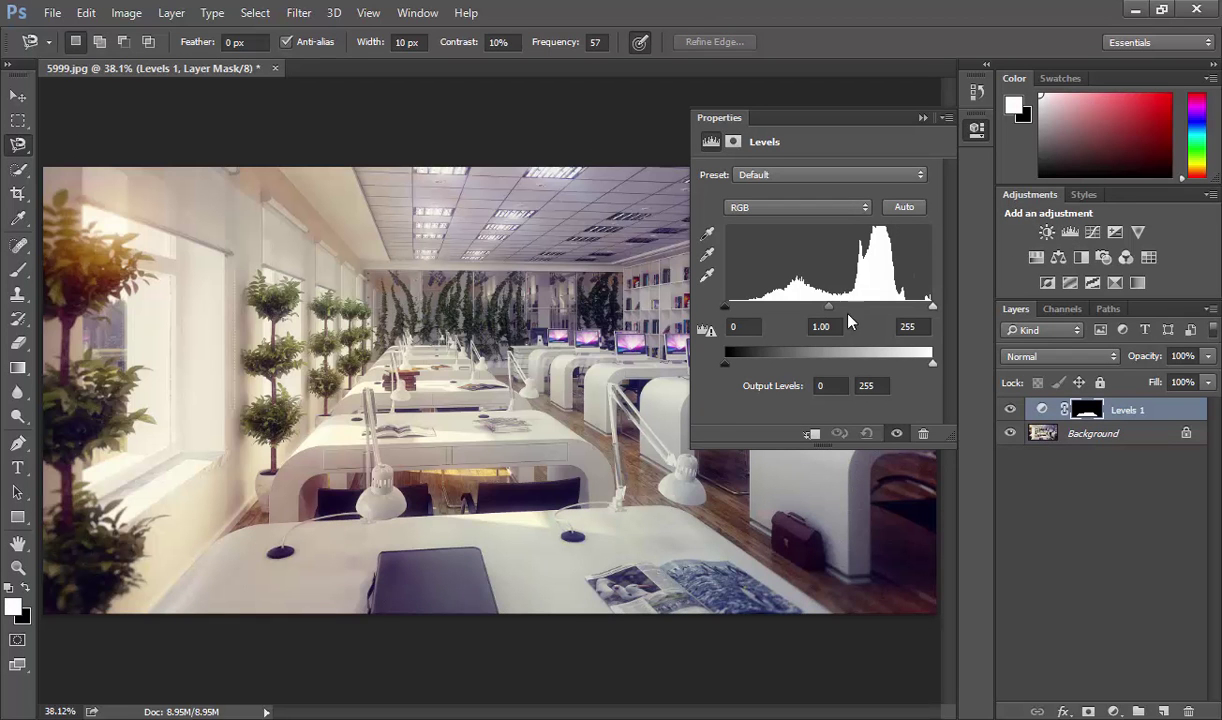
{"action": "mouse_move", "coordinate": [829, 307]}
{"action": "left_mouse_down"}
{"action": "mouse_move", "coordinate": [795, 309]}
{"action": "mouse_move", "coordinate": [893, 309]}
{"action": "left_mouse_up"}
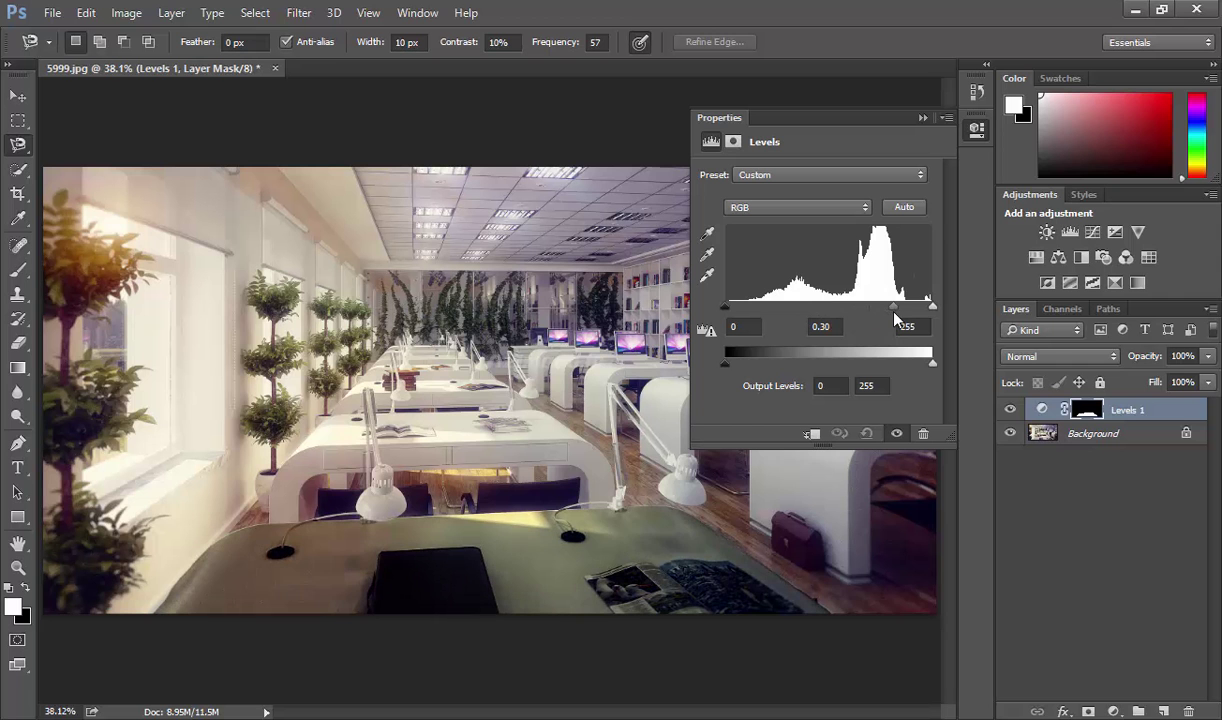
{"action": "left_click", "coordinate": [1189, 711]}
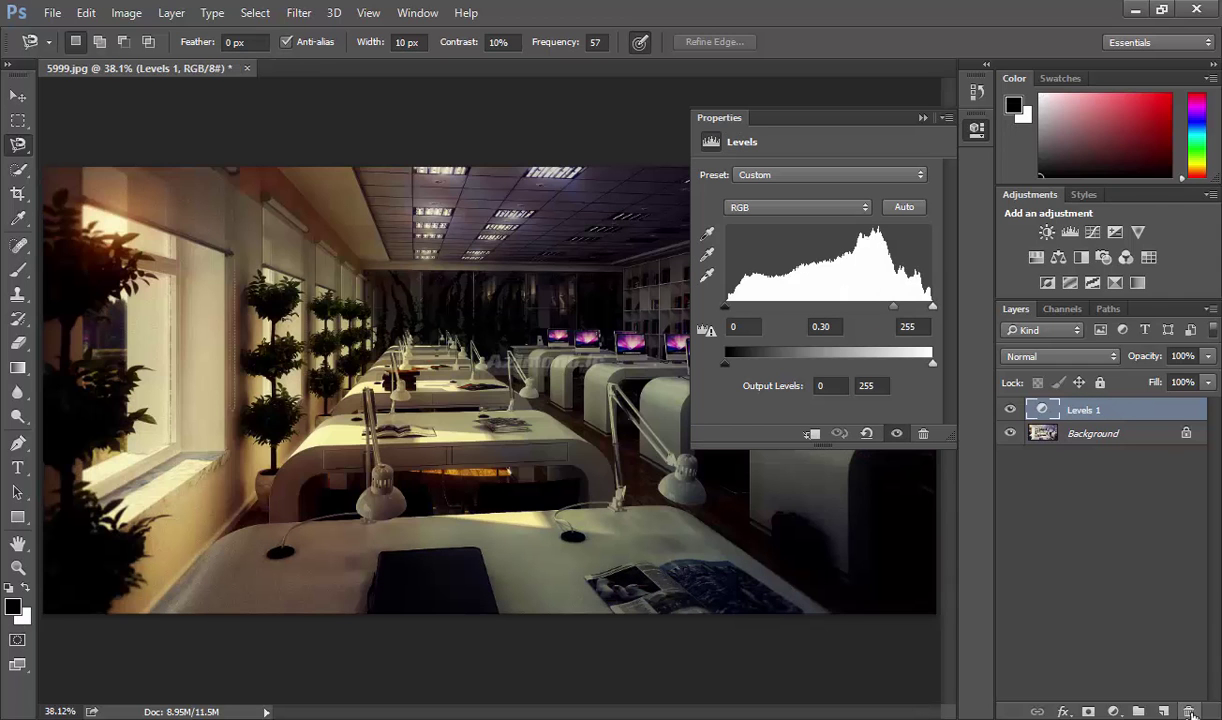
{"action": "left_click", "coordinate": [1189, 711]}
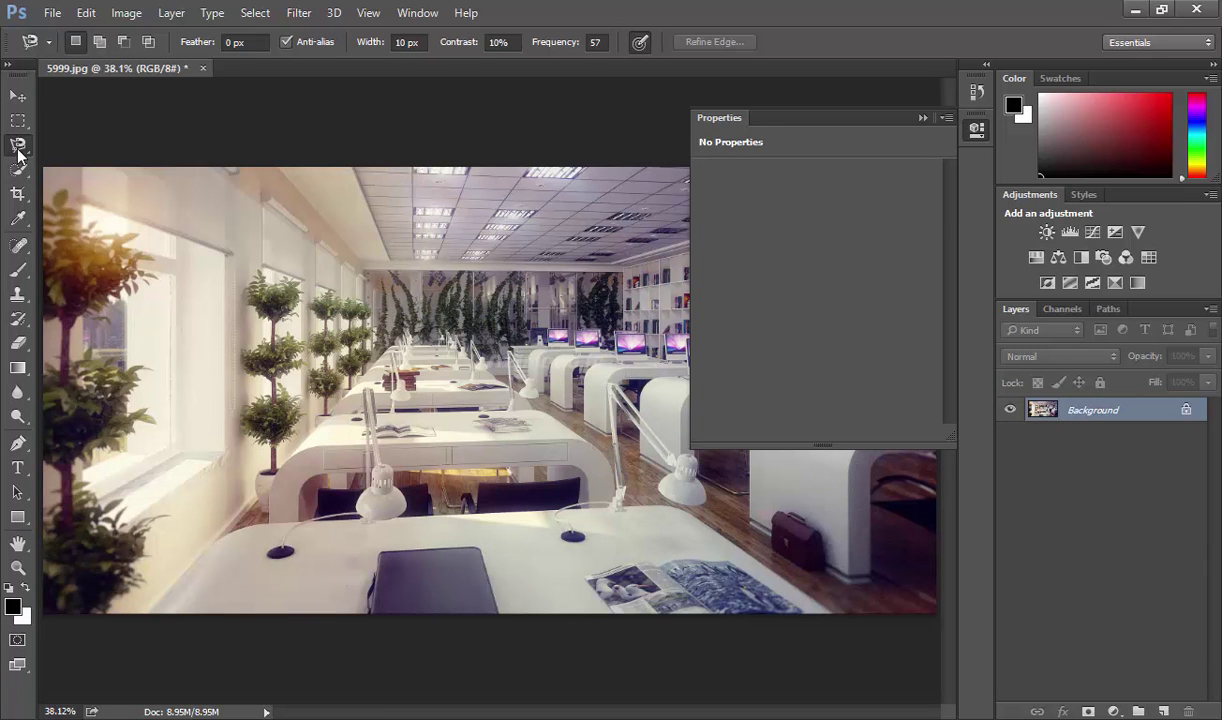
- Collapse the Properties panel and enable tablet pressure for the magnetic lasso width
{"action": "left_click", "coordinate": [923, 118]}
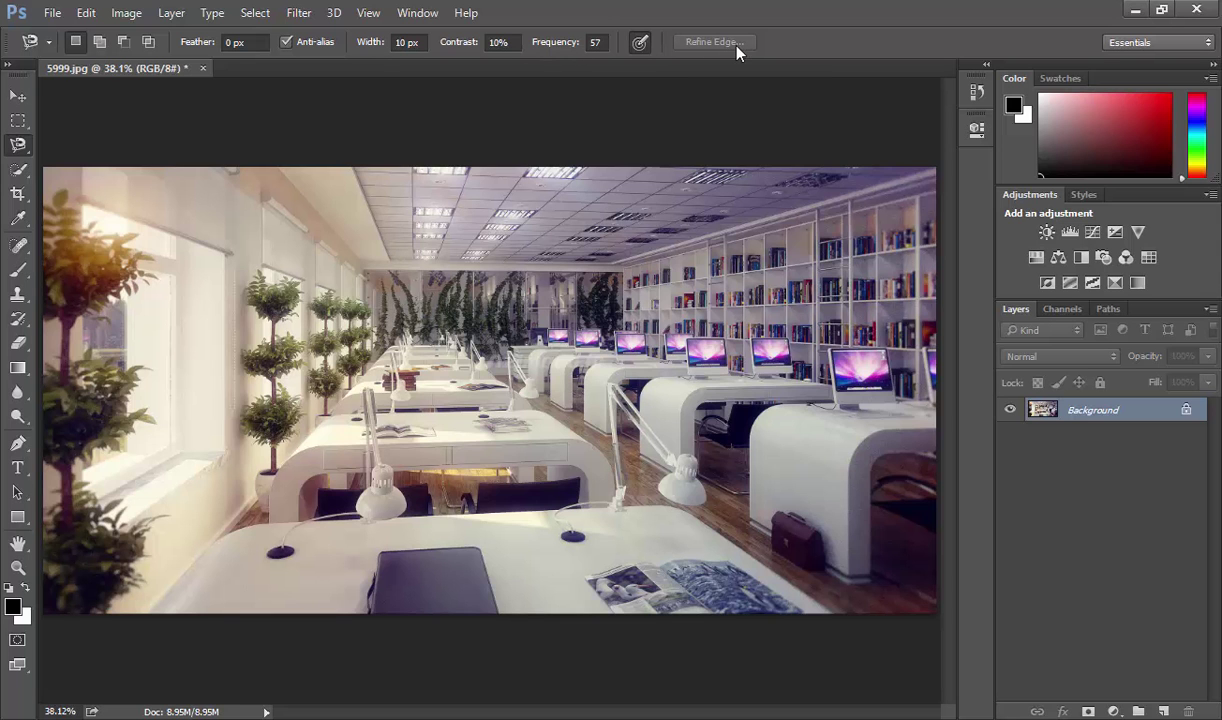
{"action": "left_click", "coordinate": [638, 44]}
- Scrubby-zoom into the desk's lower-left corner, then back out to about 150% with Magnetic Lasso active
{"action": "key", "text": "z"}
{"action": "left_click_drag", "start_coordinate": [158, 605], "coordinate": [240, 592]}
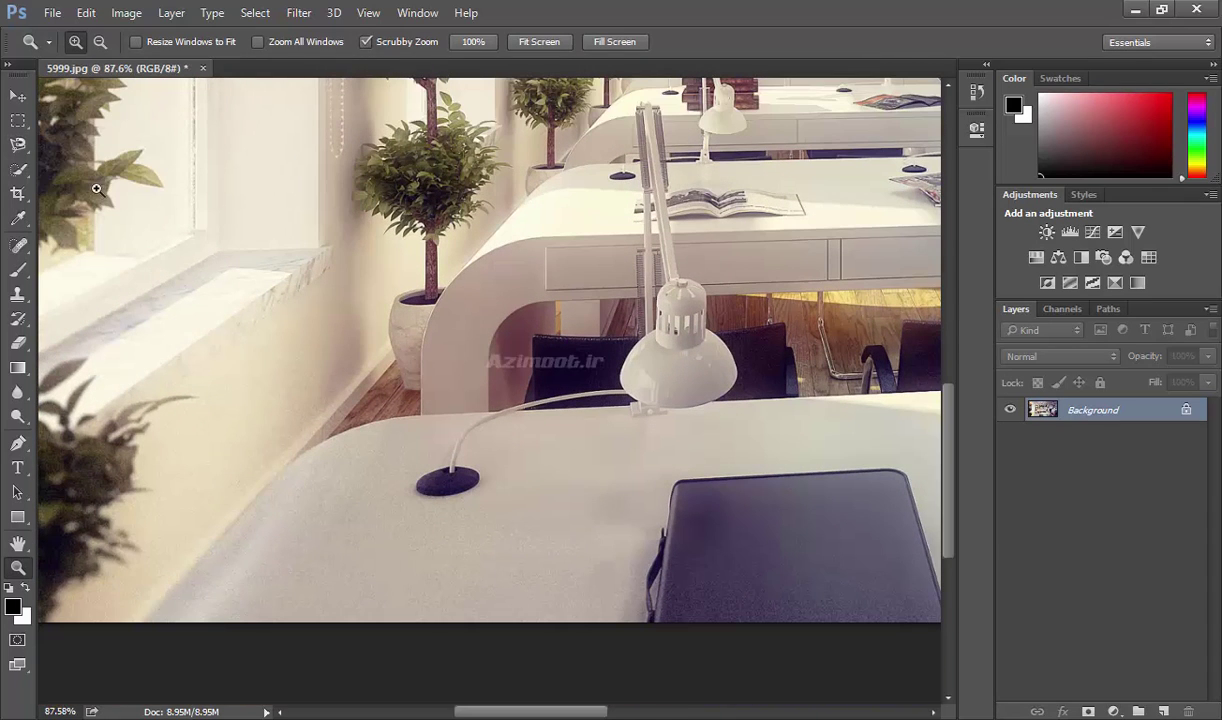
{"action": "left_click", "coordinate": [17, 144]}
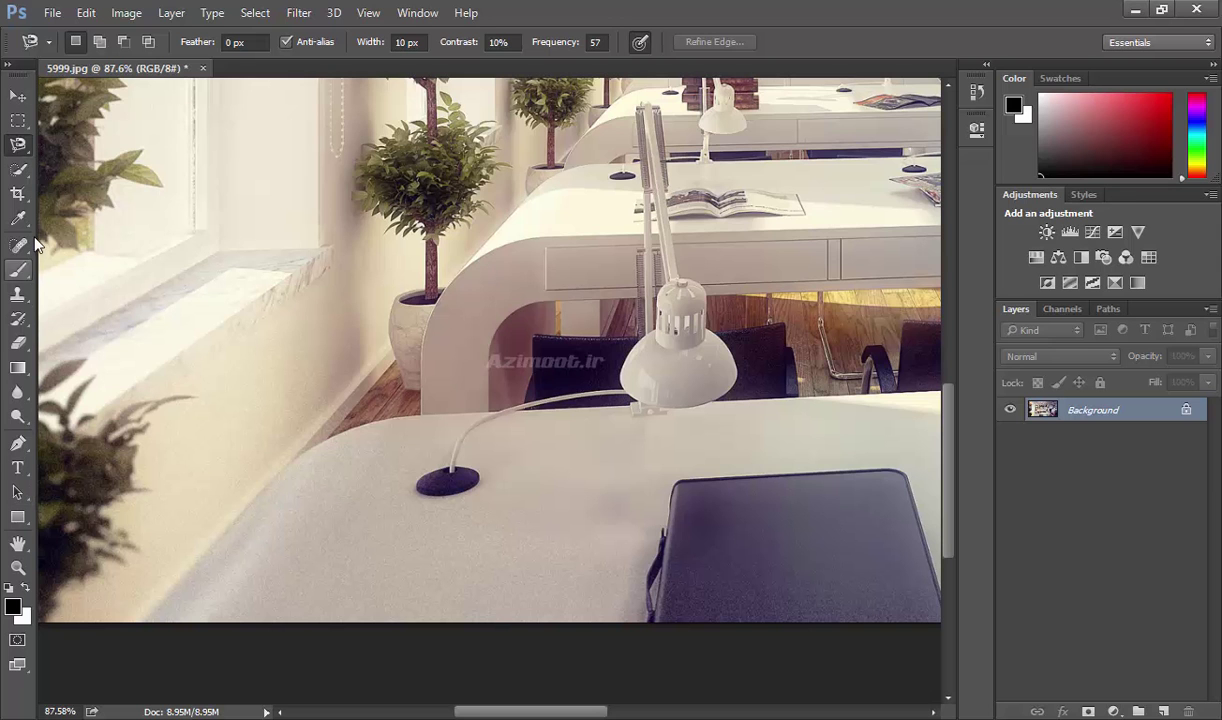
{"action": "left_click", "coordinate": [18, 574]}
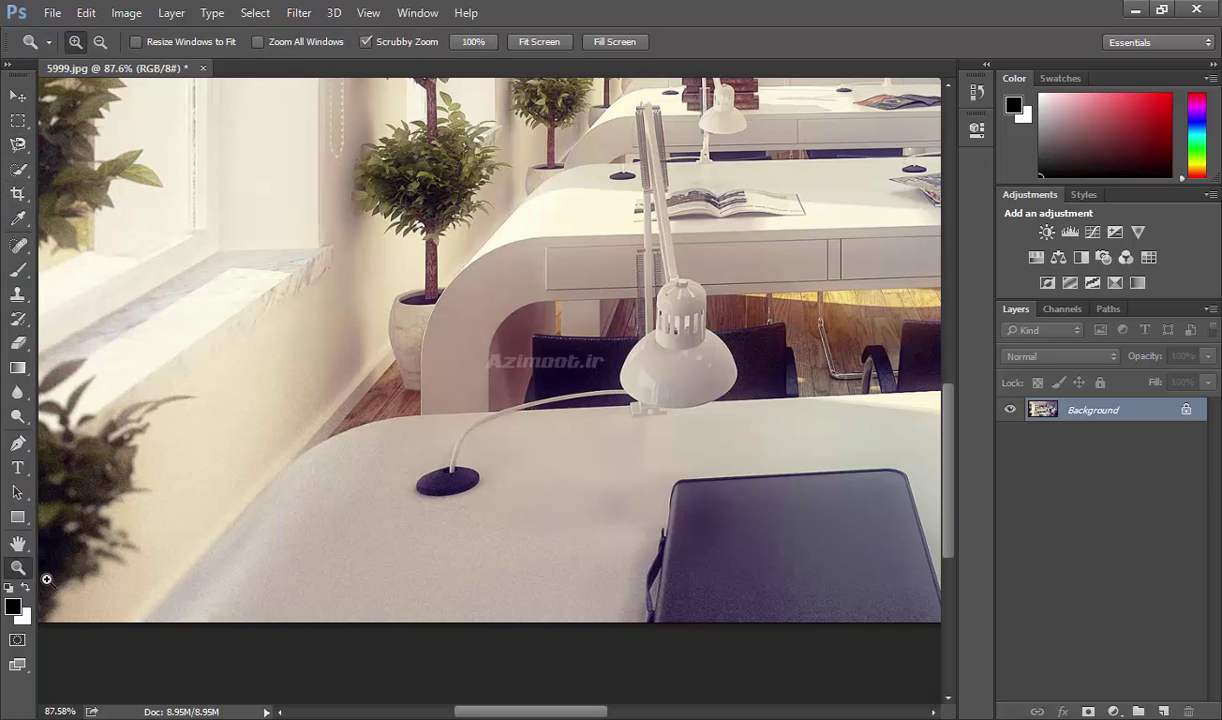
{"action": "left_click_drag", "start_coordinate": [179, 597], "coordinate": [414, 603]}
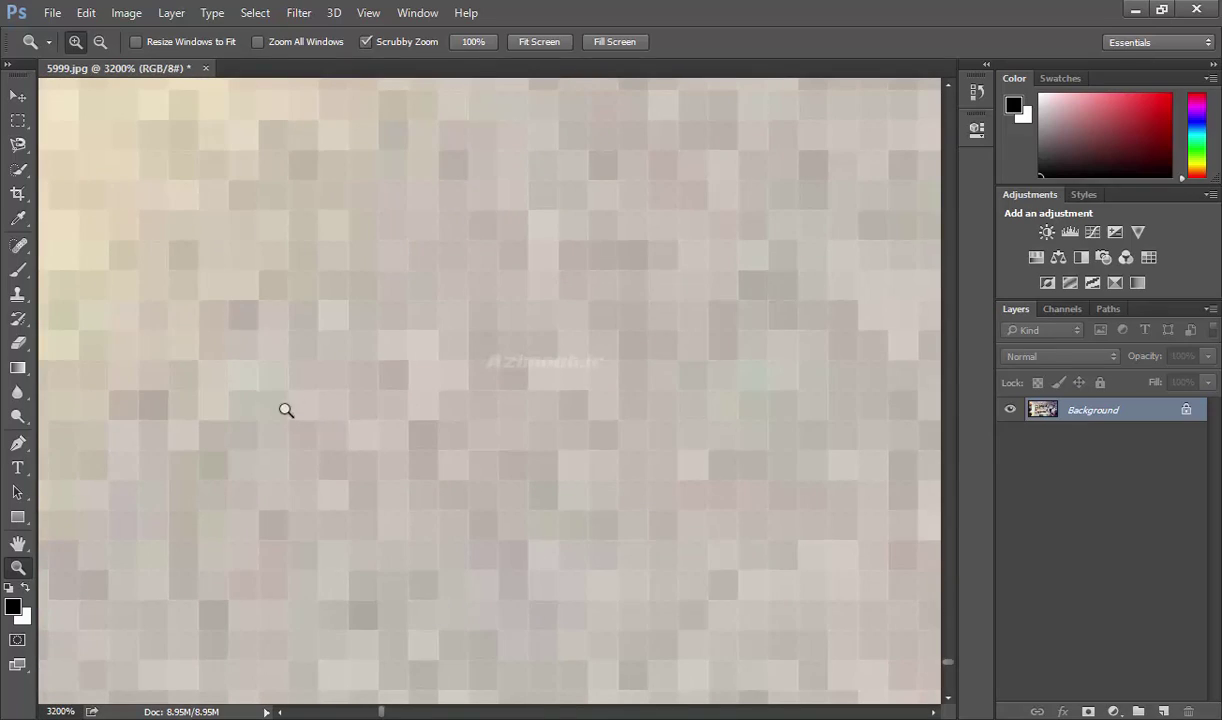
{"action": "left_click", "coordinate": [18, 144]}
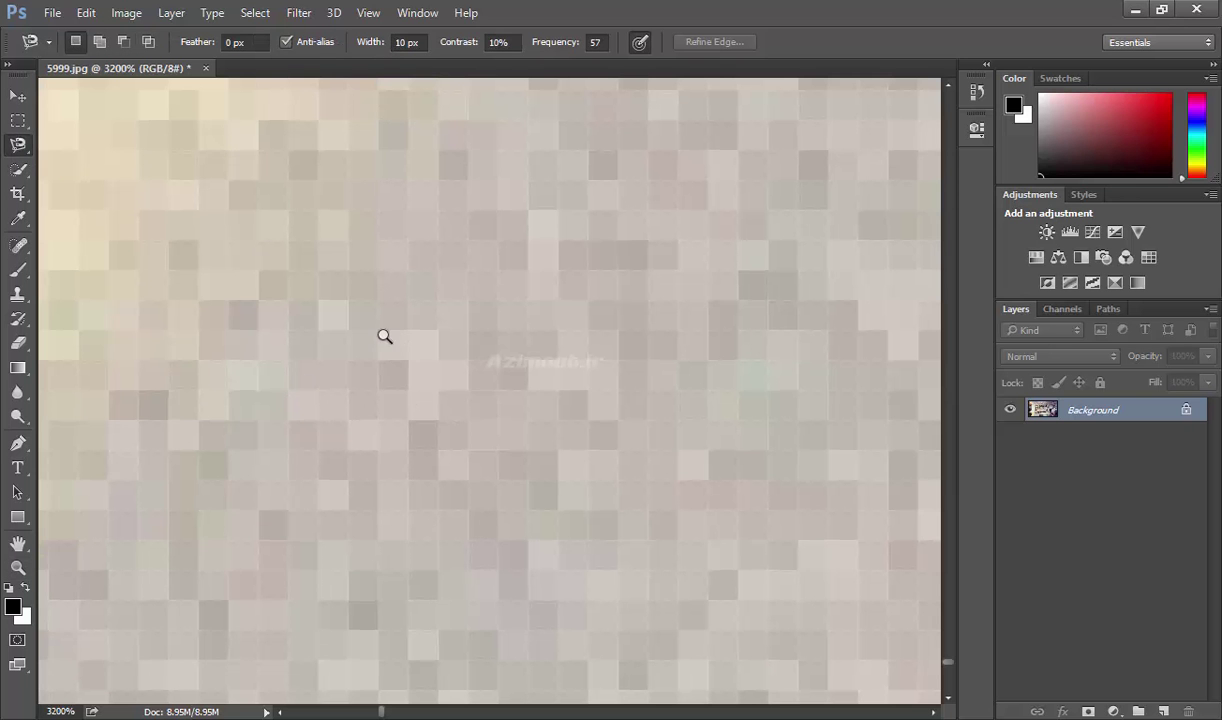
{"action": "key", "text": "z"}
{"action": "left_click_drag", "start_coordinate": [377, 357], "coordinate": [155, 407]}
{"action": "left_click", "coordinate": [17, 145]}
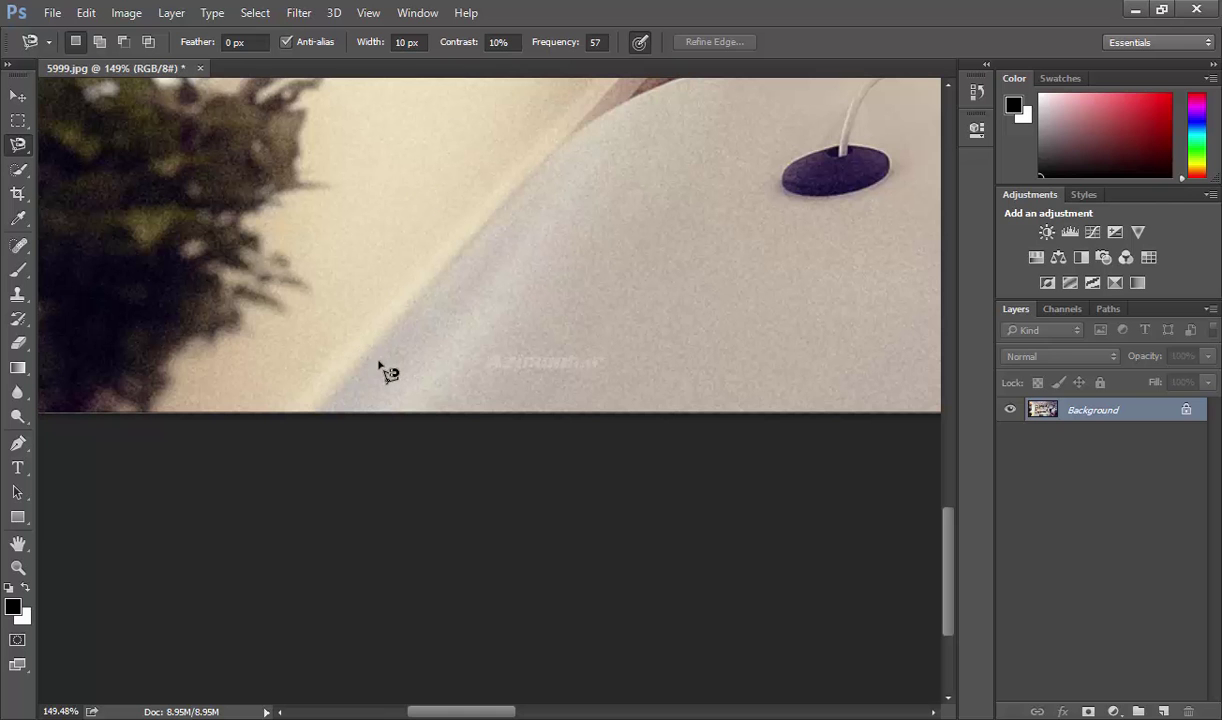
- Pan to the desk's bottom corner and trial-trace its curved edge, then cancel the trace
{"action": "left_click_drag", "start_coordinate": [655, 191], "coordinate": [316, 458]}
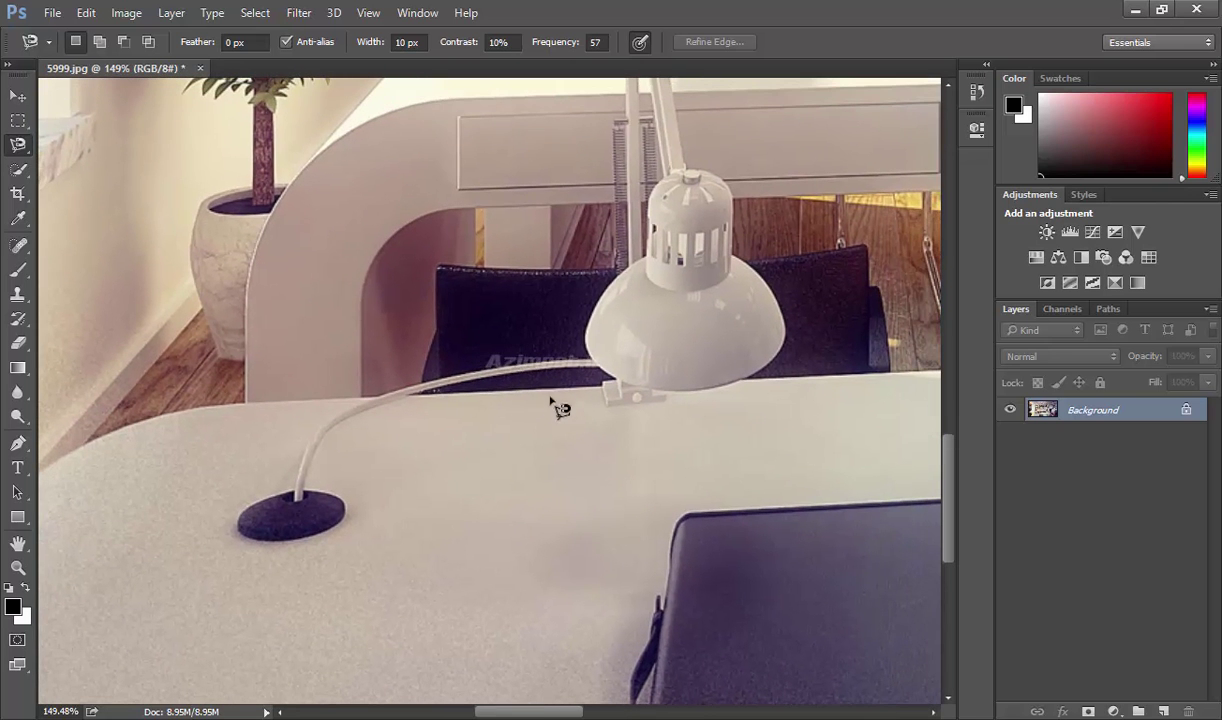
{"action": "mouse_move", "coordinate": [535, 395]}
{"action": "left_mouse_down"}
{"action": "mouse_move", "coordinate": [581, 240]}
{"action": "mouse_move", "coordinate": [685, 254]}
{"action": "left_mouse_up"}
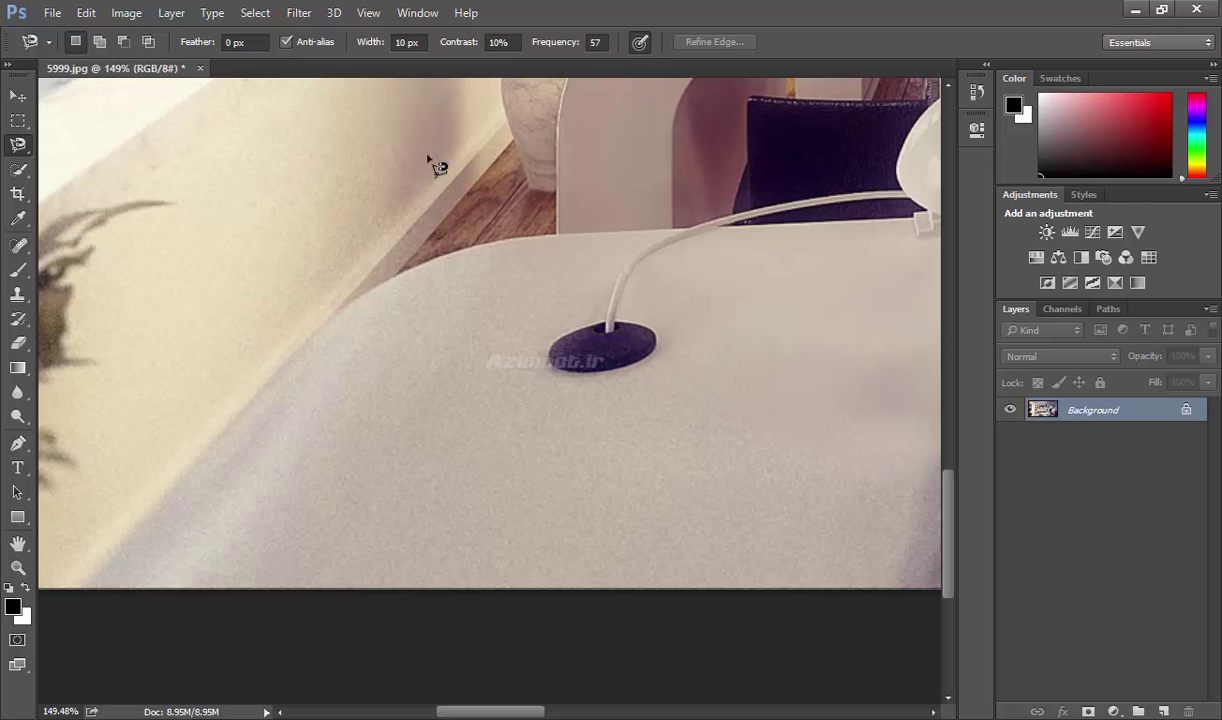
{"action": "left_click", "coordinate": [84, 575]}
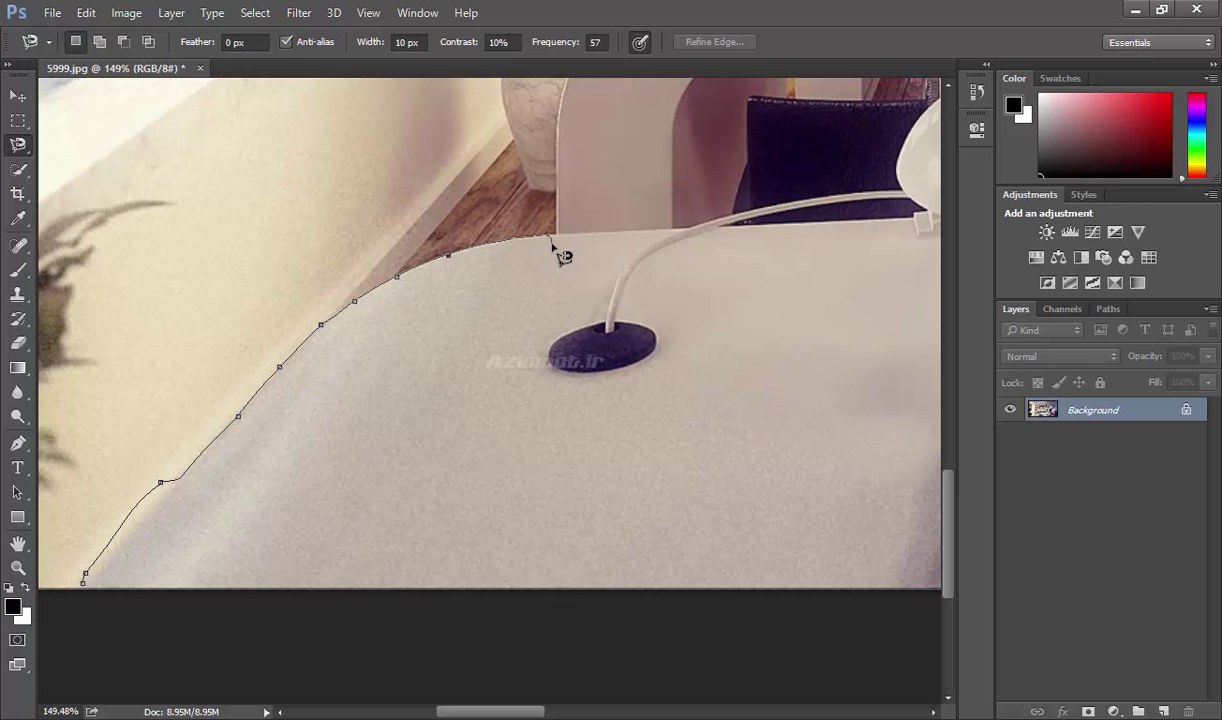
{"action": "key", "text": "Escape"}
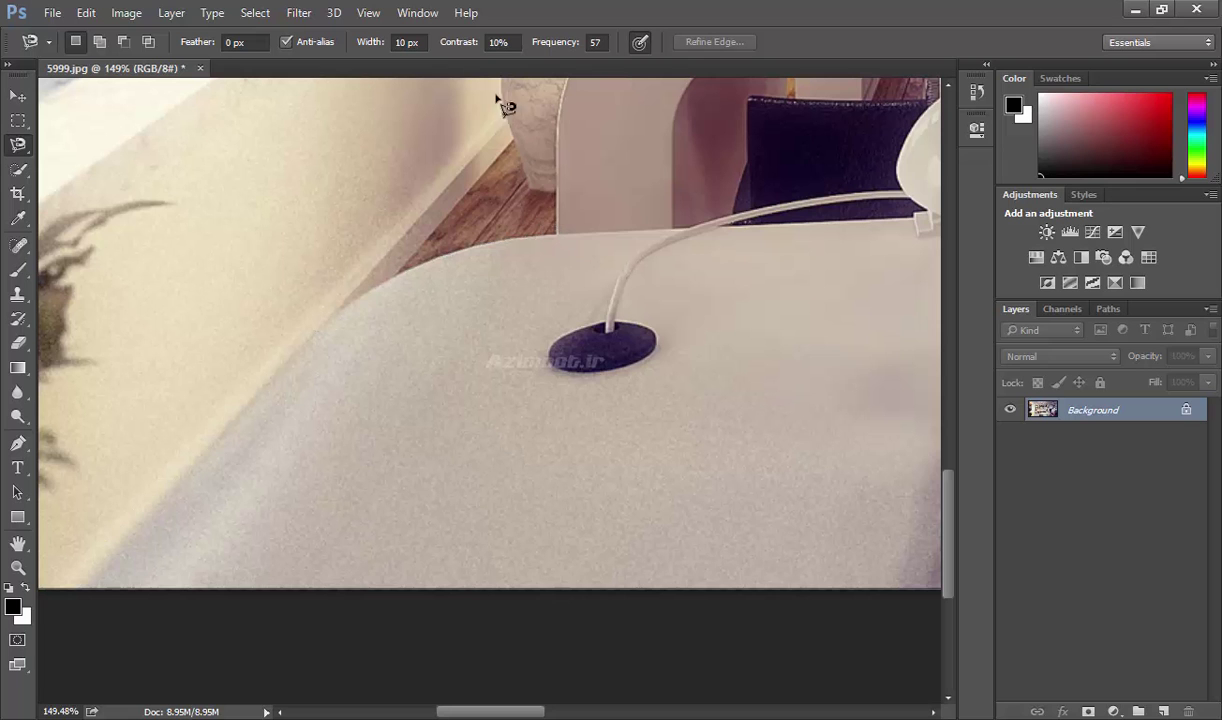
- Trial-trace the desk edge at 100% Magnetic Lasso contrast, discard it, then set contrast to 1%
{"action": "left_click_drag", "start_coordinate": [446, 49], "coordinate": [540, 49]}
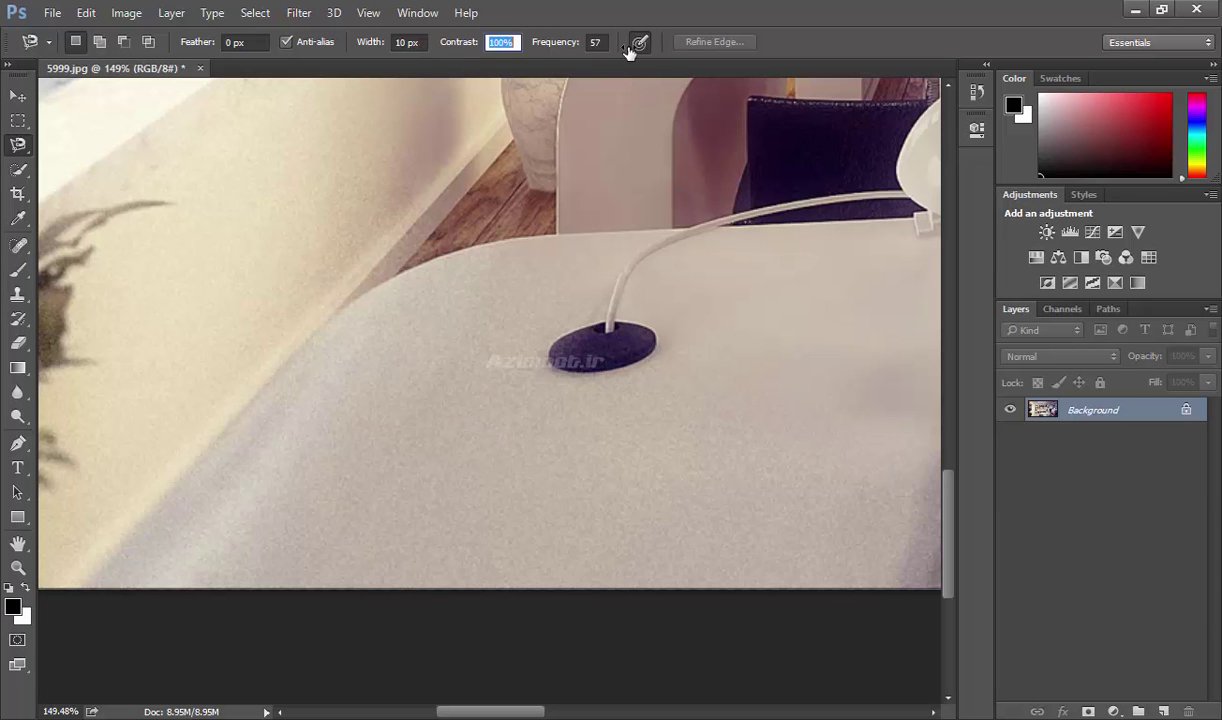
{"action": "key", "text": "Return"}
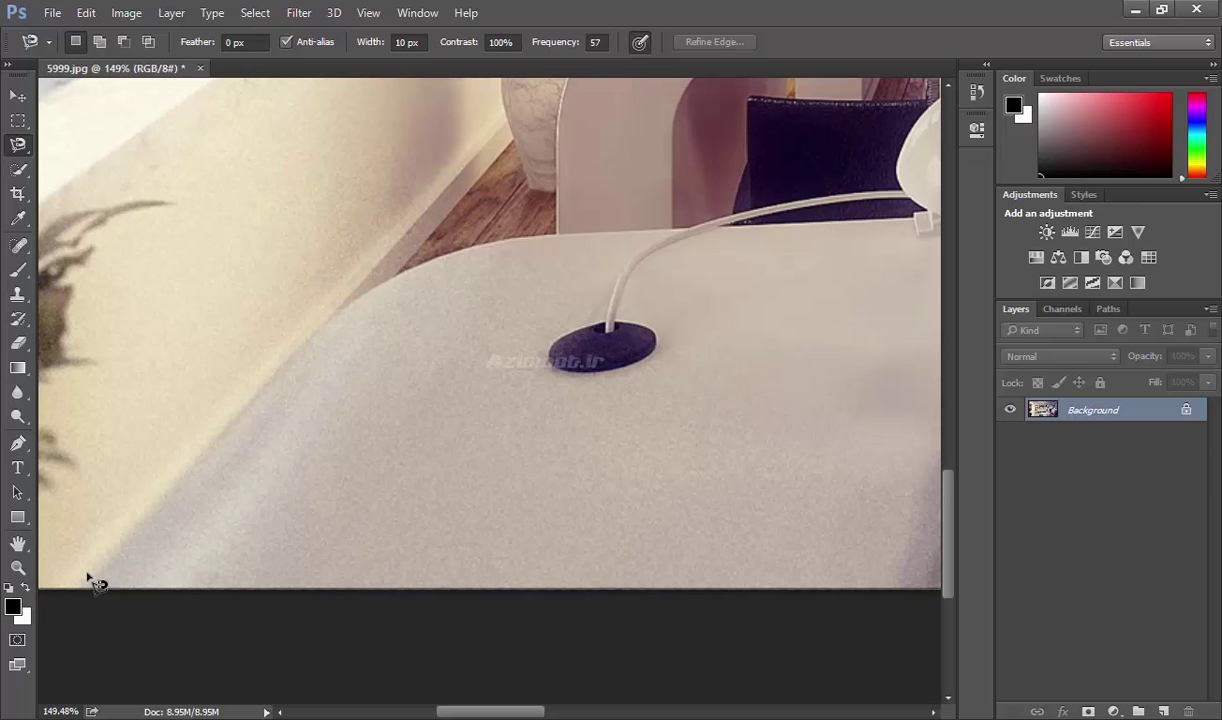
{"action": "left_click", "coordinate": [85, 587]}
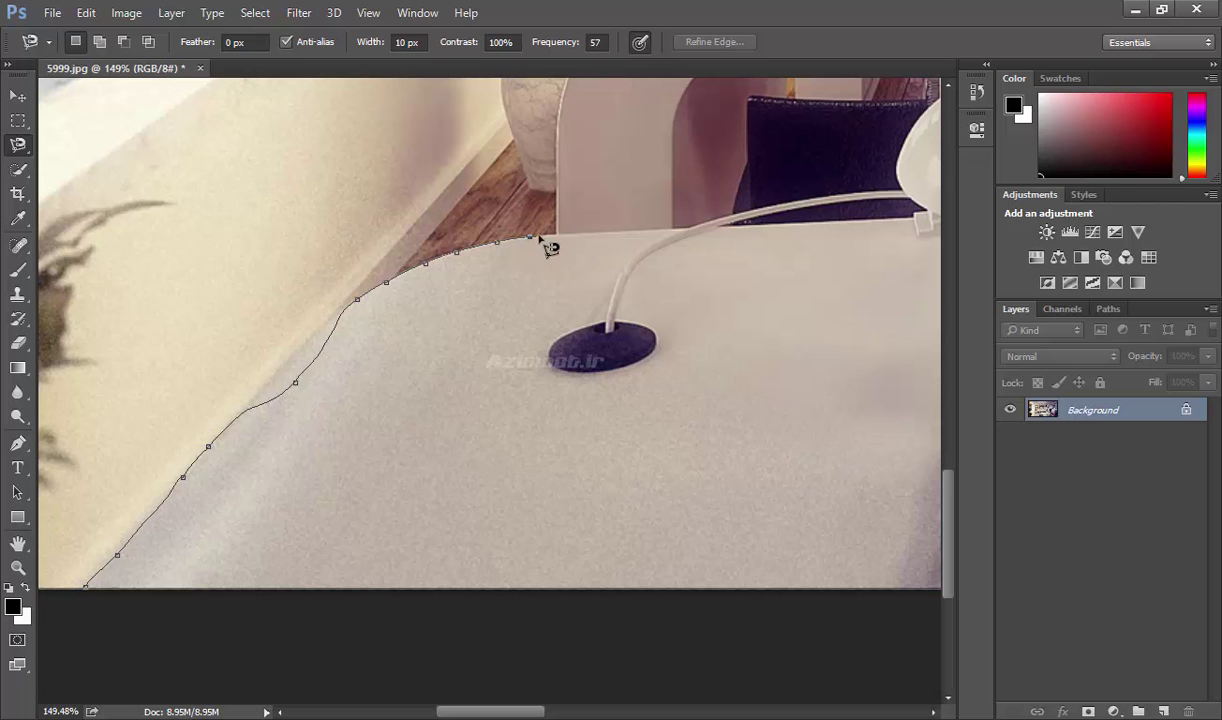
{"action": "key", "text": "Escape"}
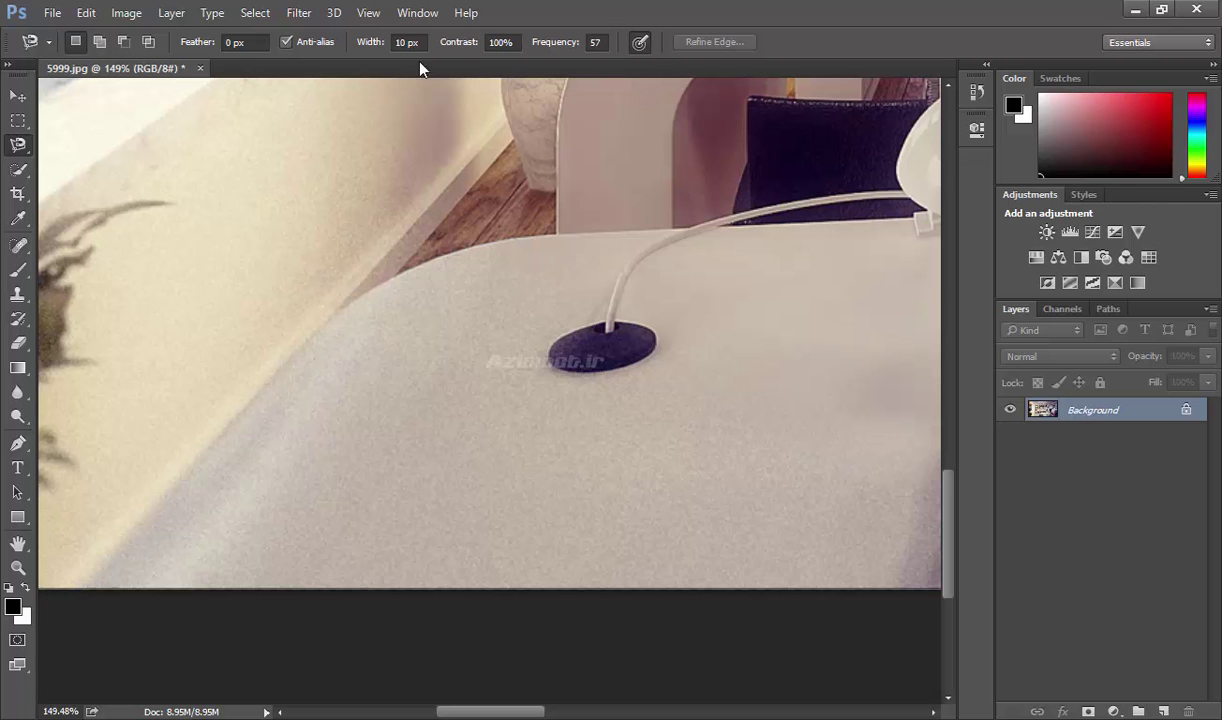
{"action": "left_click_drag", "start_coordinate": [455, 45], "coordinate": [341, 45]}
{"action": "key", "text": "Return"}
- Trial-trace the desk edge at 1% contrast, then again at 100%, discarding both traces
{"action": "left_click", "coordinate": [84, 586]}
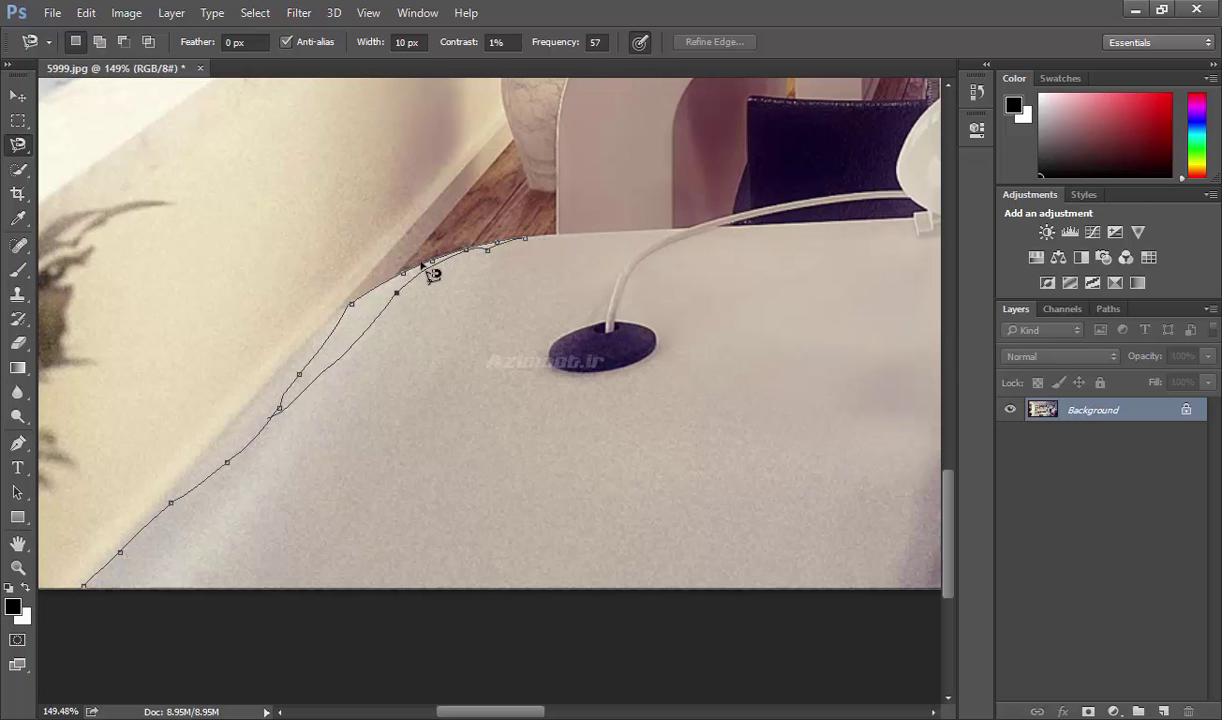
{"action": "key", "text": "Escape"}
{"action": "left_click_drag", "start_coordinate": [453, 42], "coordinate": [638, 36]}
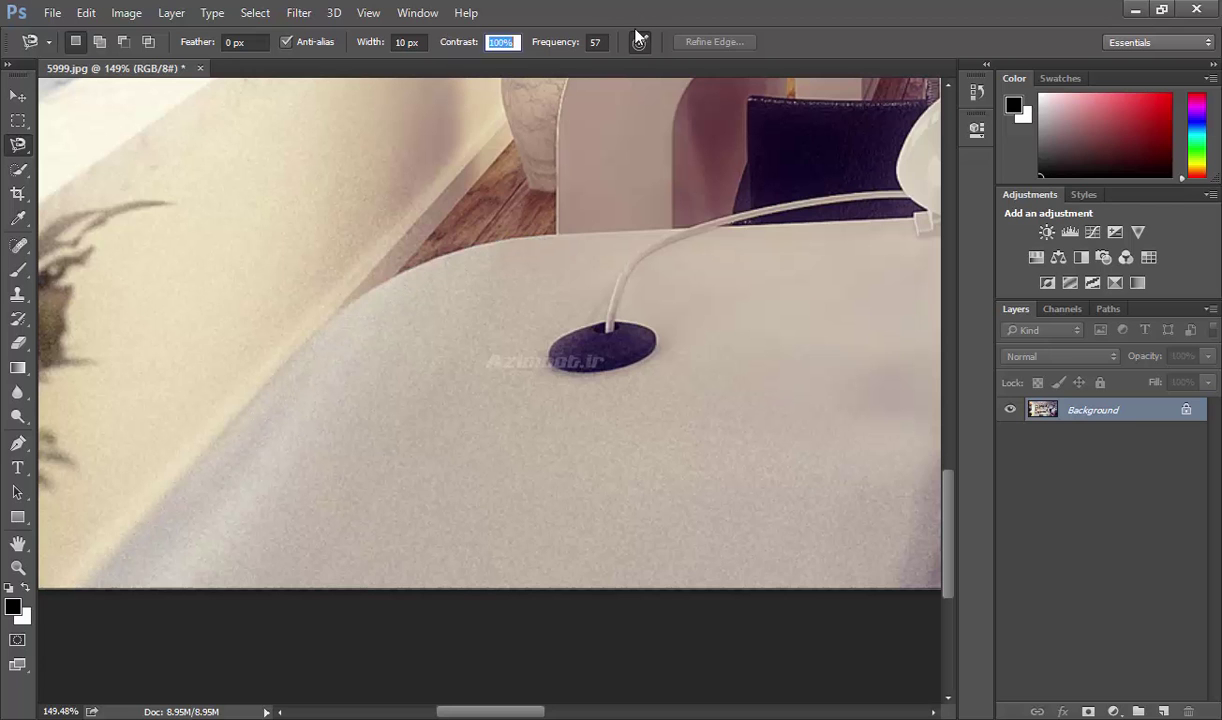
{"action": "left_click", "coordinate": [83, 585]}
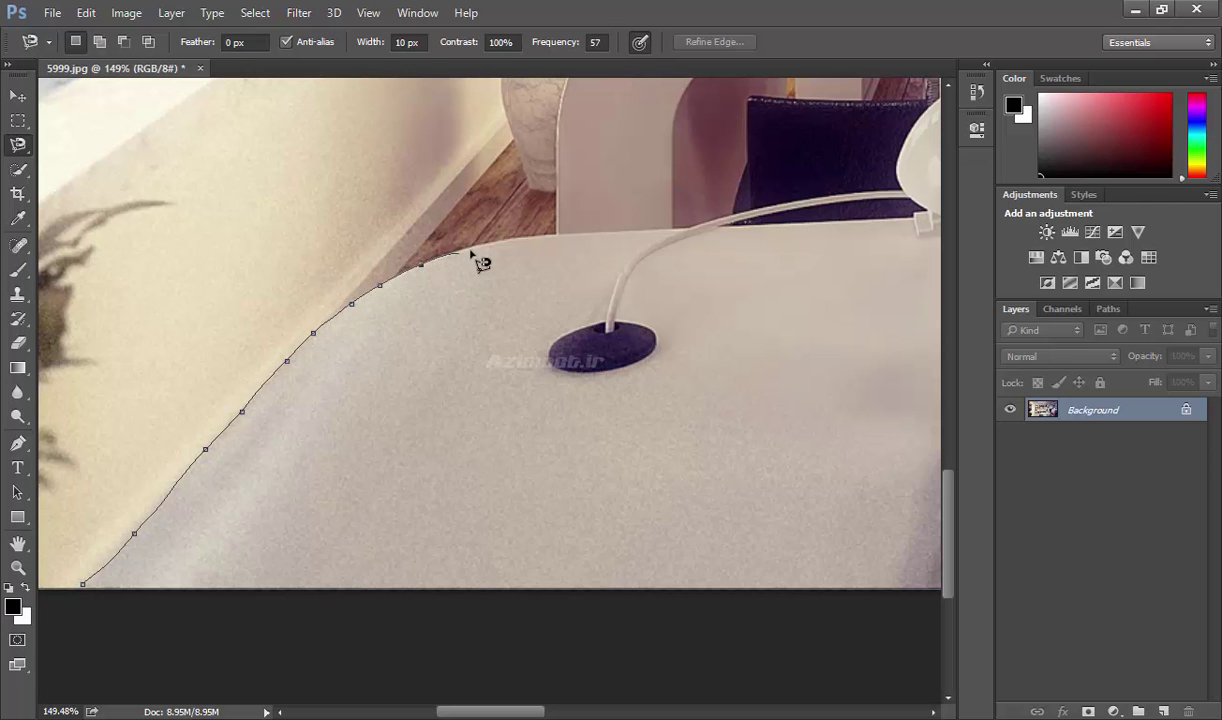
{"action": "key", "text": "Escape"}
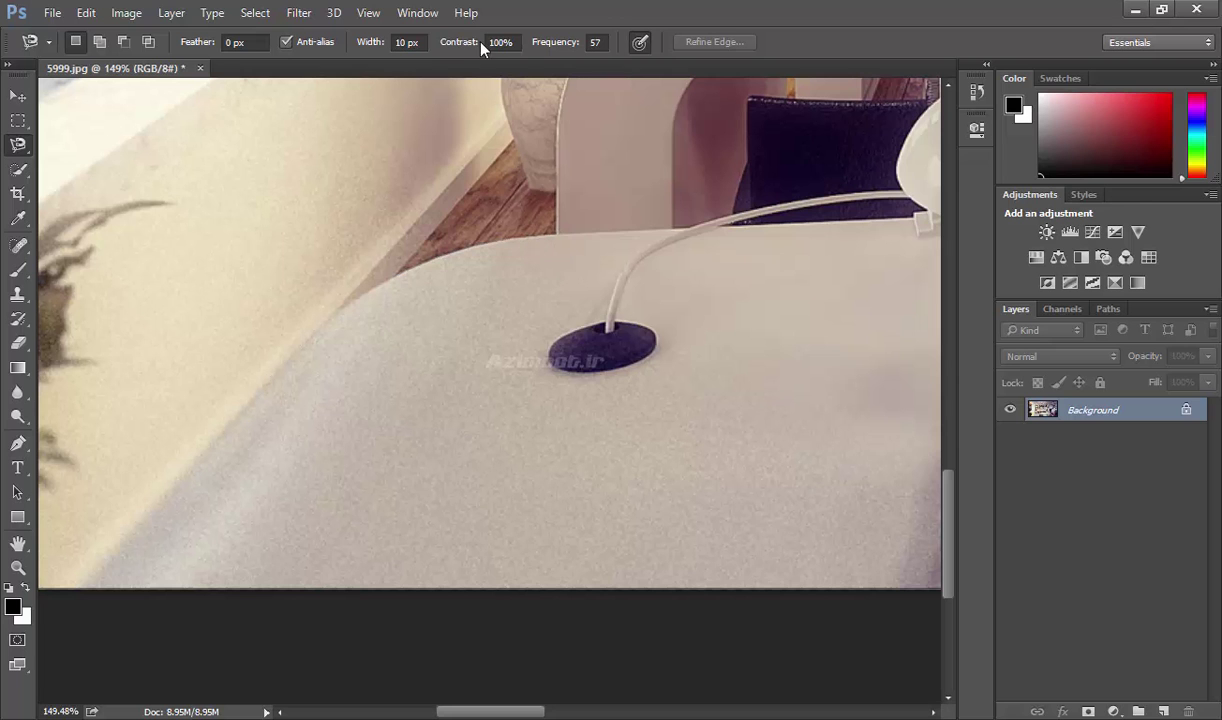
- Try Magnetic Lasso contrast at 52%, 100%, 1% and 76%, settling on 45%
{"action": "left_click_drag", "start_coordinate": [476, 45], "coordinate": [403, 44]}
{"action": "left_click_drag", "start_coordinate": [460, 45], "coordinate": [577, 45]}
{"action": "left_click_drag", "start_coordinate": [430, 42], "coordinate": [369, 38]}
{"action": "left_click_drag", "start_coordinate": [448, 50], "coordinate": [522, 48]}
{"action": "left_click_drag", "start_coordinate": [457, 49], "coordinate": [442, 45]}
- Set anchor Frequency to 0 and place manual anchors up the desk's curved edge
{"action": "left_click_drag", "start_coordinate": [567, 47], "coordinate": [488, 47]}
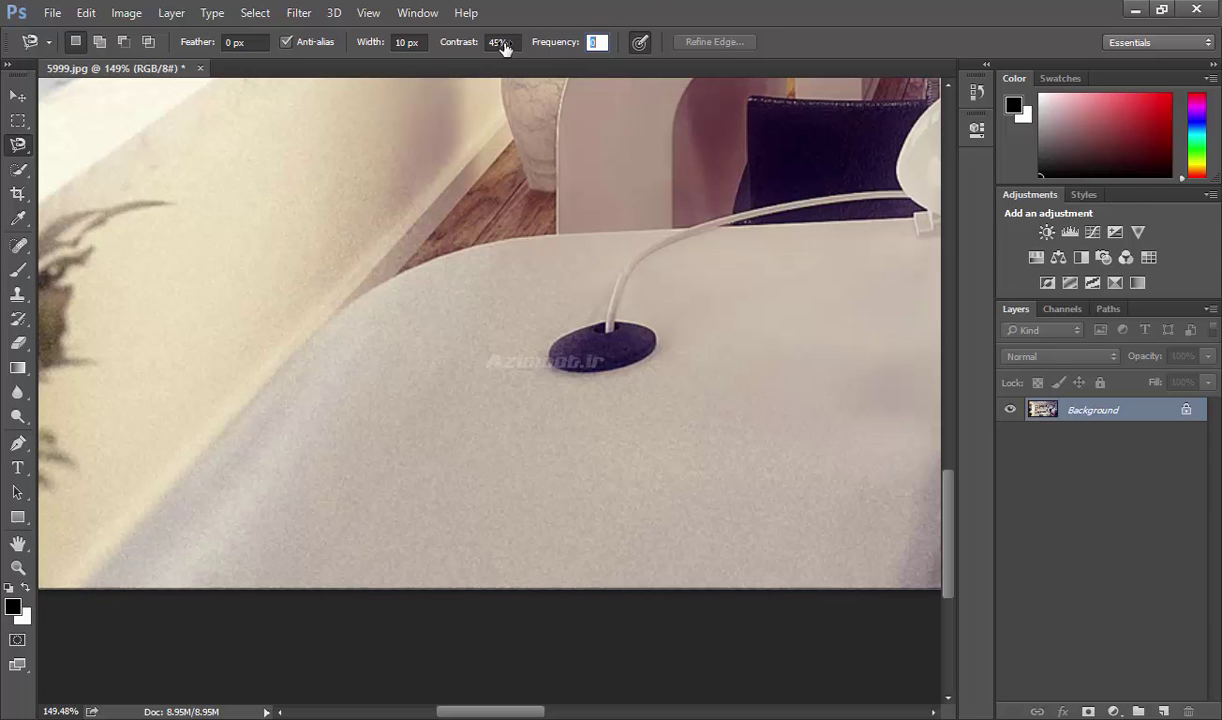
{"action": "left_click", "coordinate": [86, 586]}
{"action": "left_click", "coordinate": [129, 541]}
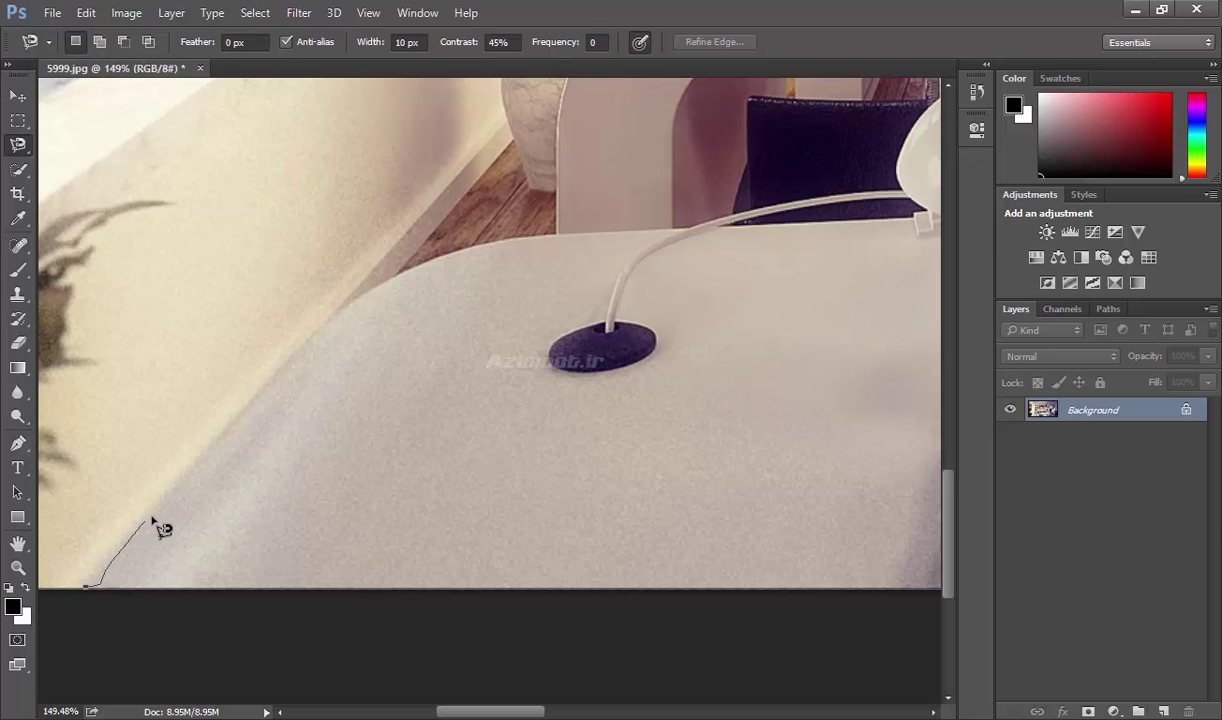
{"action": "left_click", "coordinate": [182, 478]}
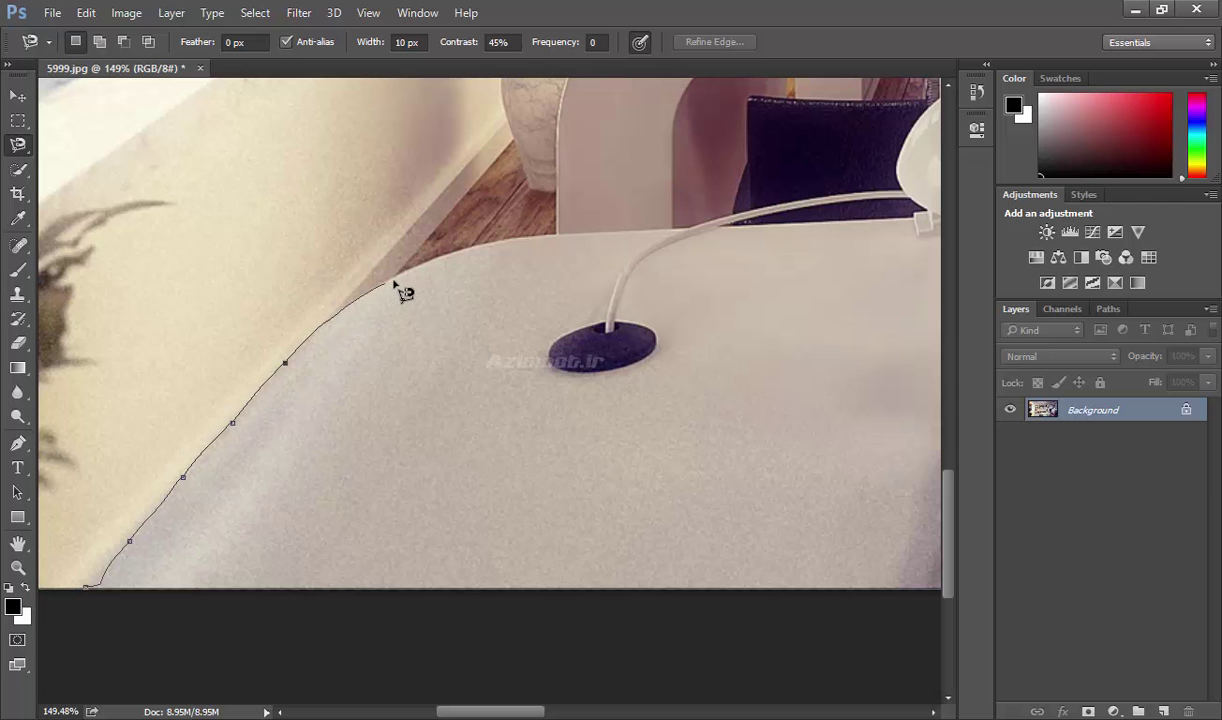
- Discard the manual trace, then trial-trace the desk edge at Frequency 100 and discard it
{"action": "key", "text": "Escape"}
{"action": "left_click_drag", "start_coordinate": [543, 43], "coordinate": [643, 45]}
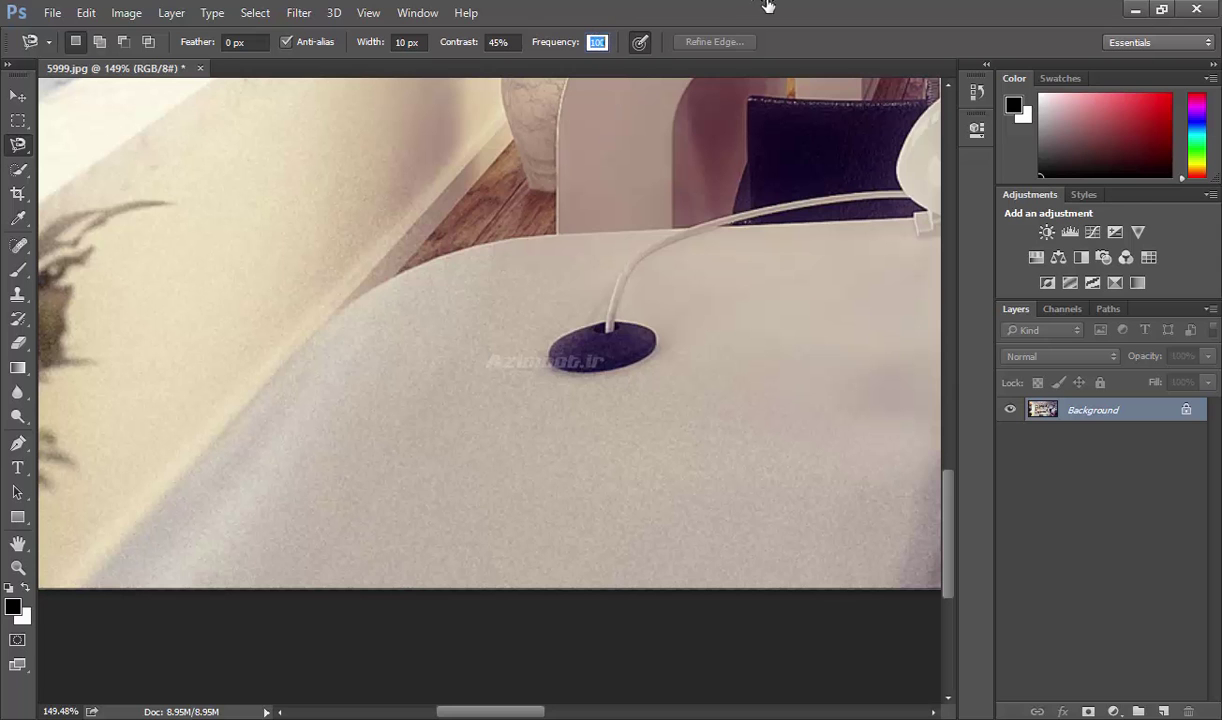
{"action": "left_click", "coordinate": [83, 584]}
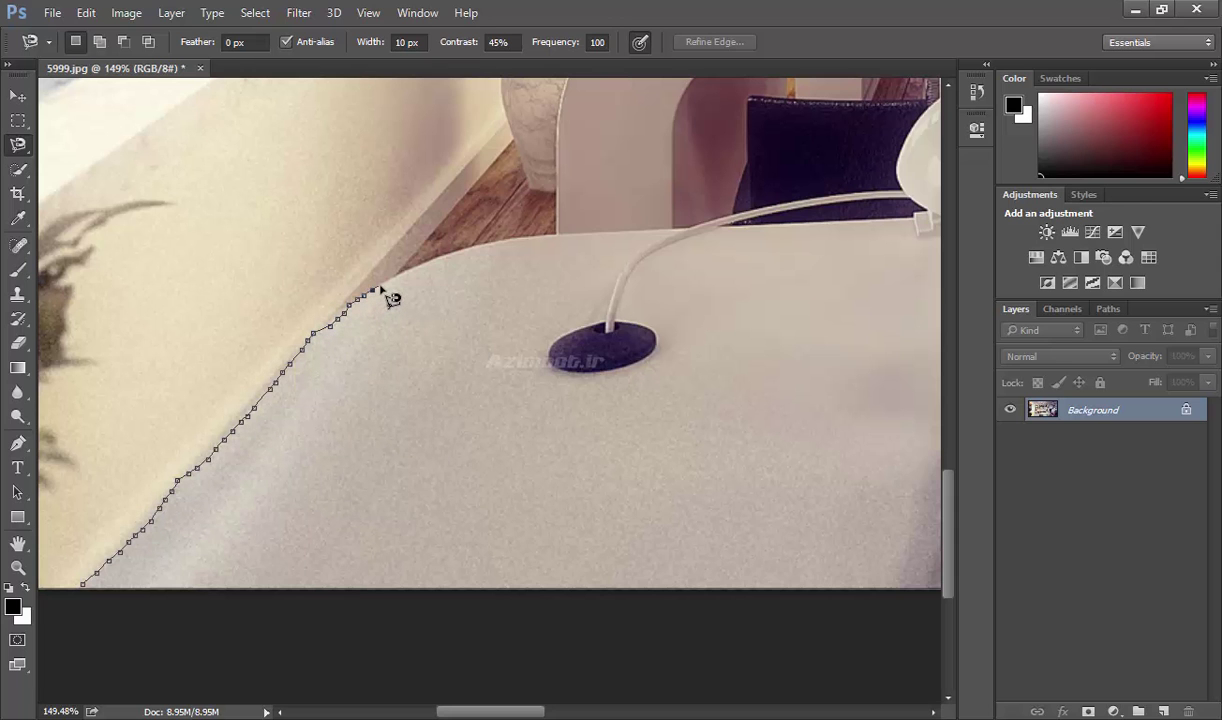
{"action": "key", "text": "Escape"}
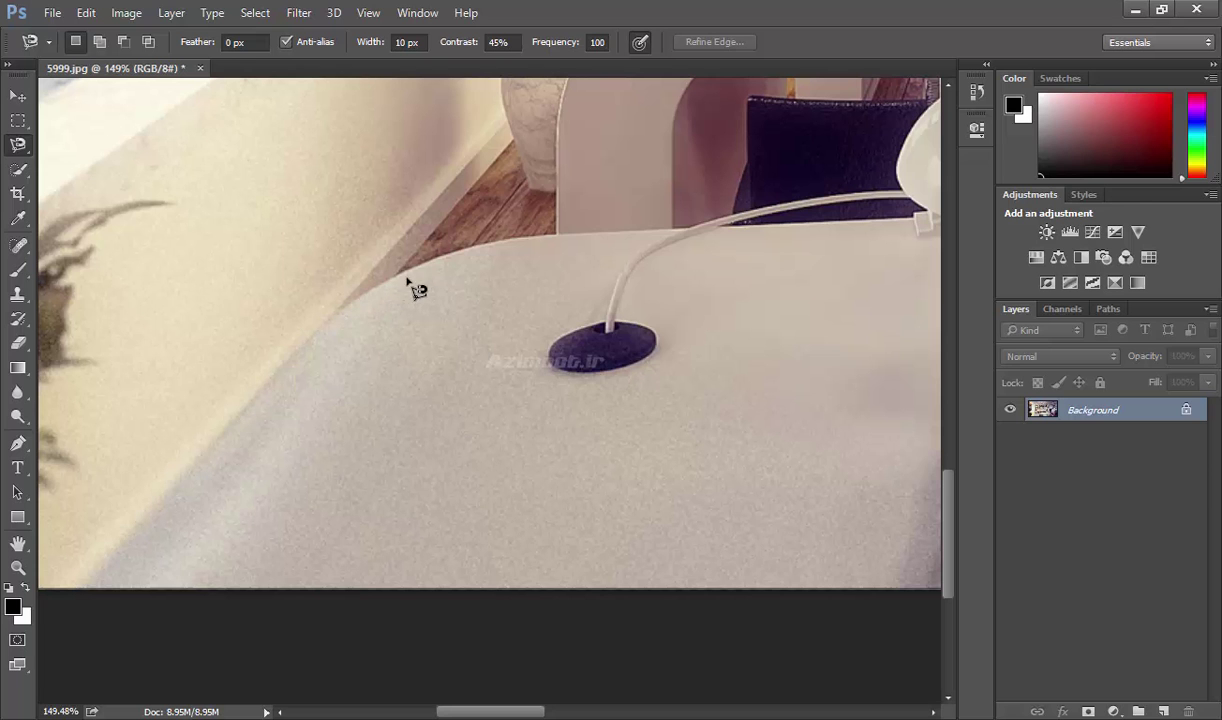
- Set contrast to 19% and Frequency to 70, then zoom out to the whole image
{"action": "left_click_drag", "start_coordinate": [560, 48], "coordinate": [440, 48]}
{"action": "key", "text": "z"}
{"action": "left_click_drag", "start_coordinate": [455, 363], "coordinate": [407, 368]}
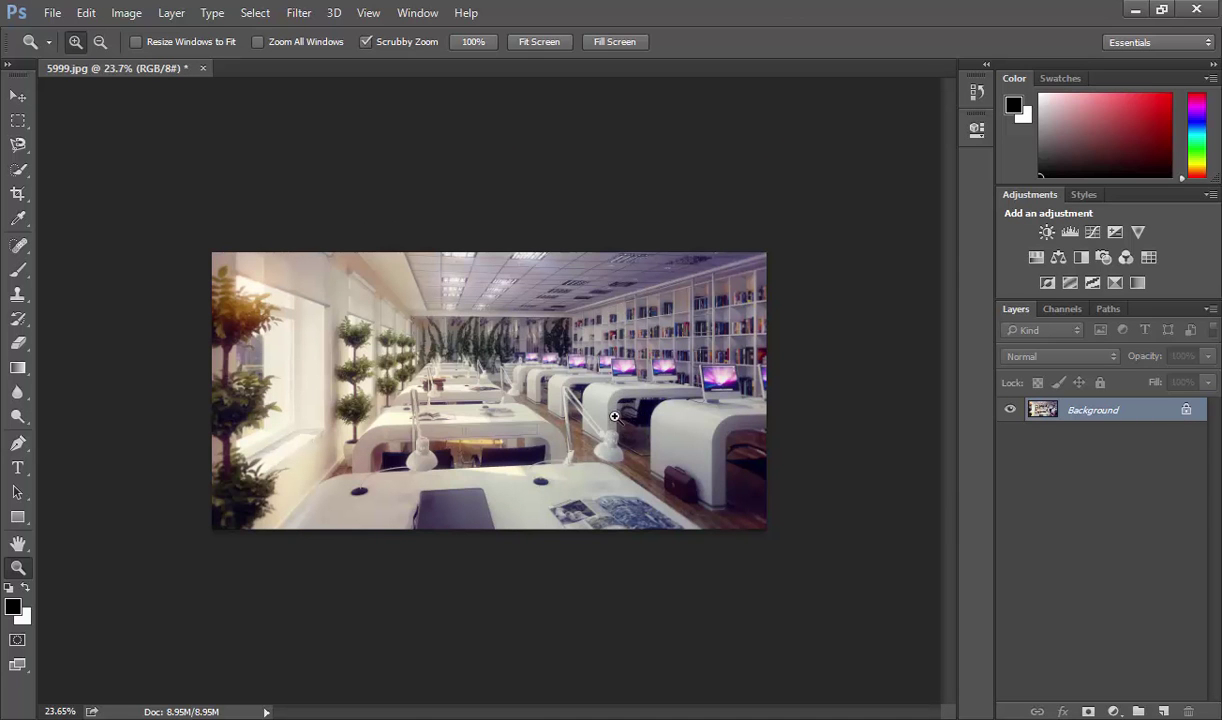
- Switch between the freehand Lasso and Magnetic Lasso variants, ending on the Magnetic Lasso
{"action": "key", "text": "l"}
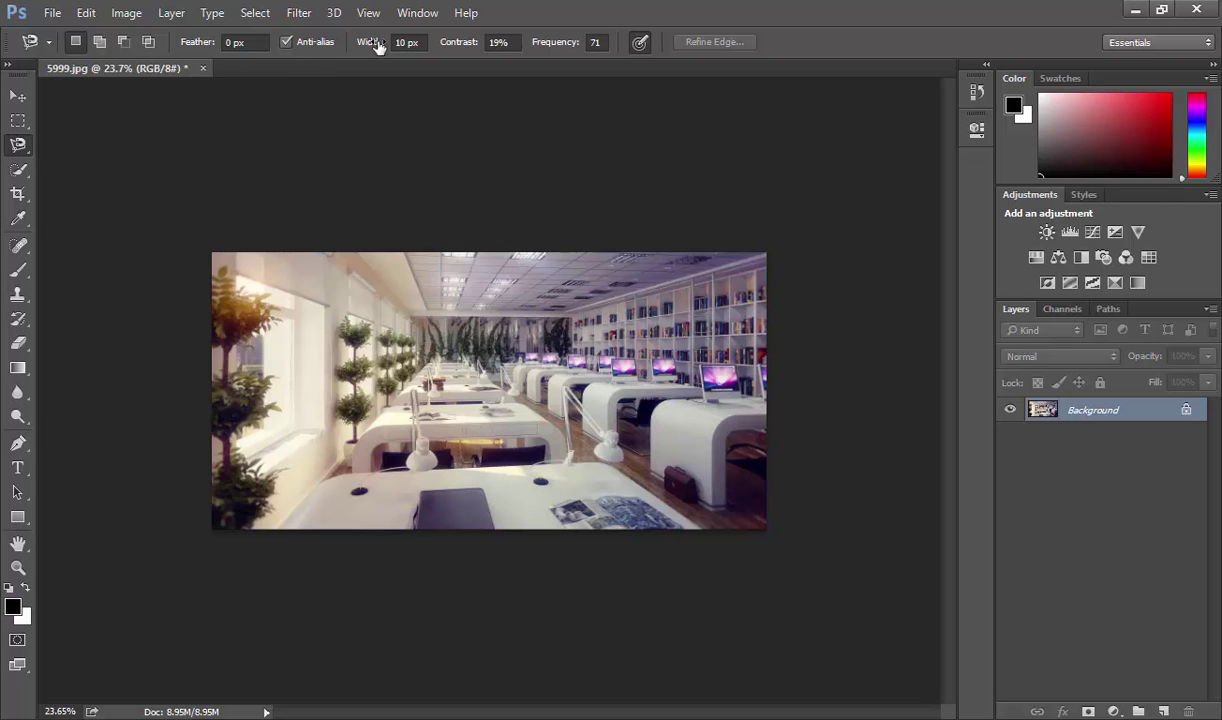
{"action": "right_click", "coordinate": [25, 145]}
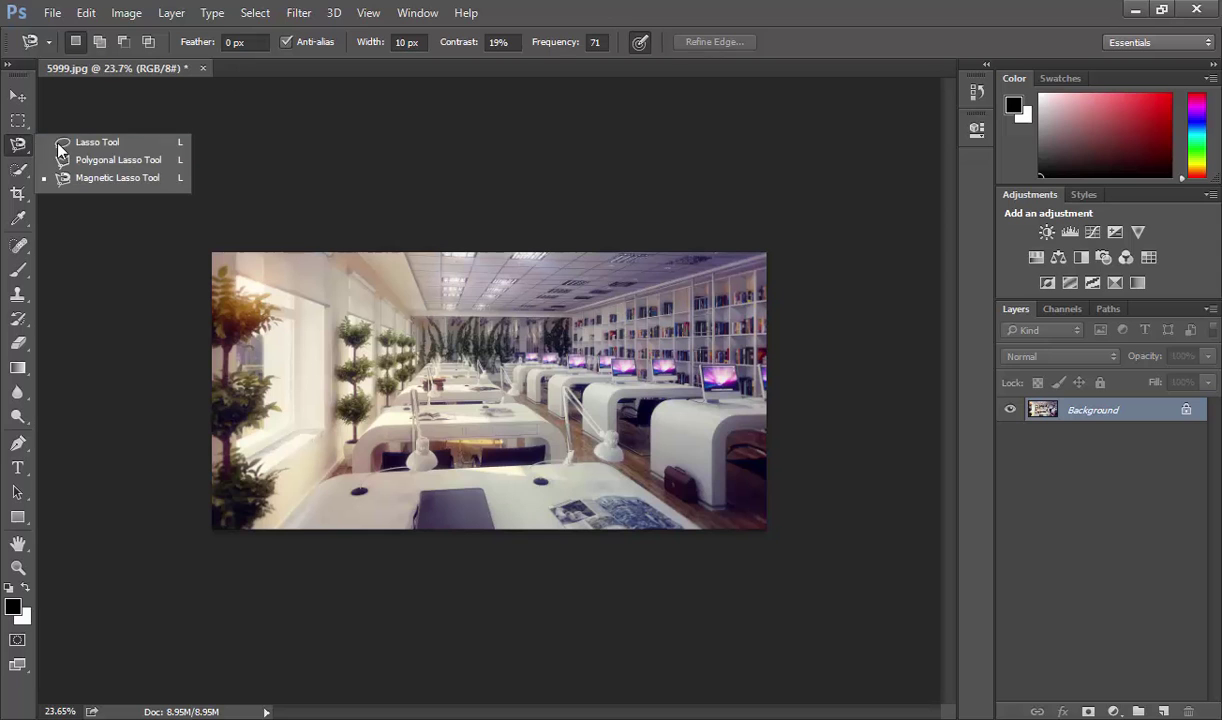
{"action": "left_click", "coordinate": [113, 147]}
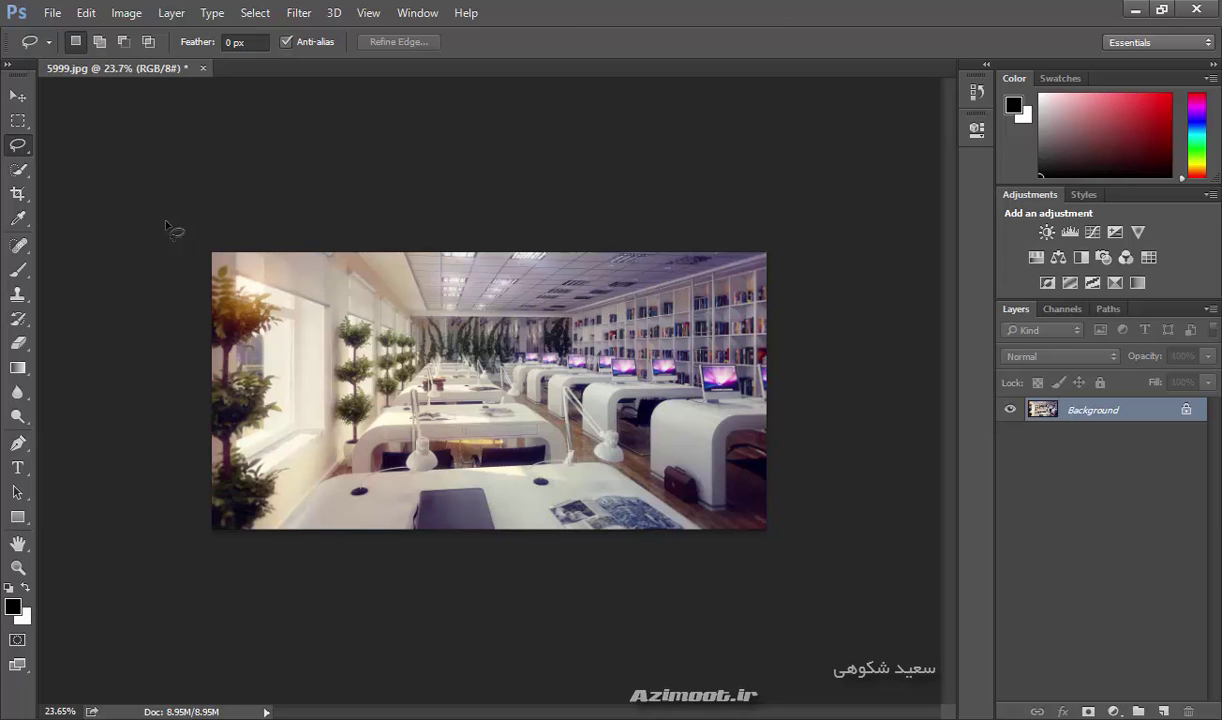
{"action": "key", "text": "shift+l"}
{"action": "key", "text": "shift+l"}
{"action": "key", "text": "shift+l"}
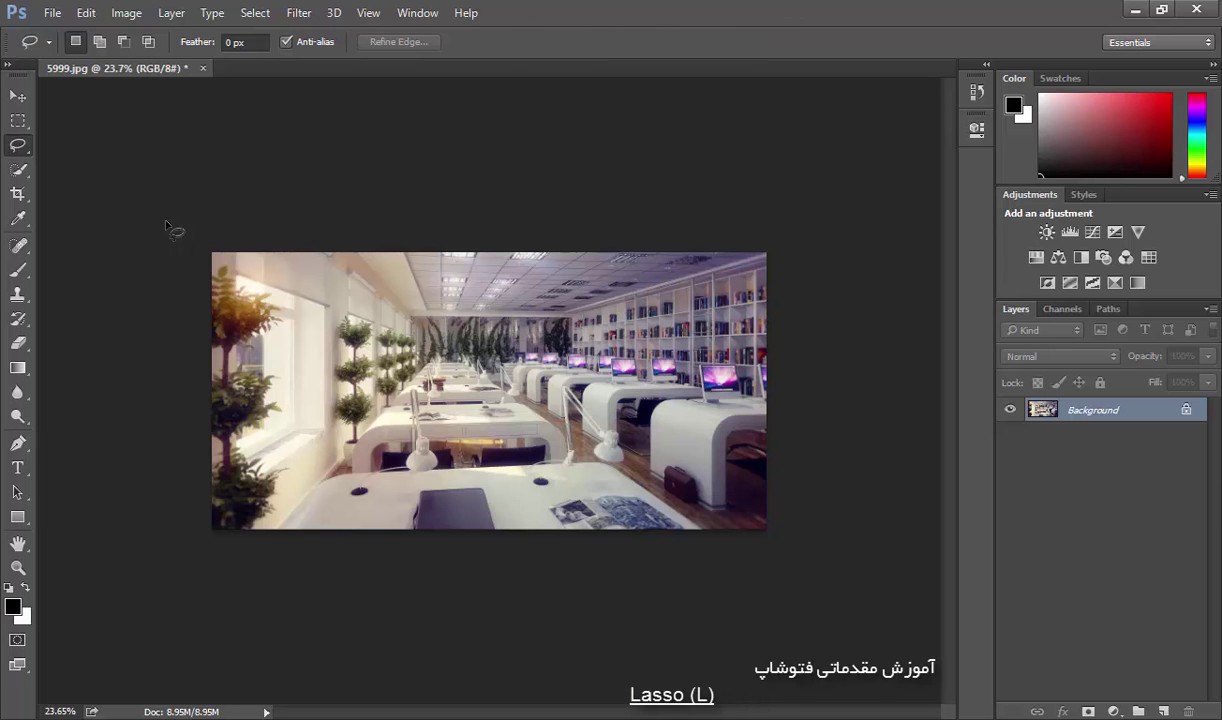
{"action": "key", "text": "shift+l"}
{"action": "key", "text": "shift+l"}
{"action": "key", "text": "shift+l"}
{"action": "key", "text": "shift+l"}
{"action": "key", "text": "shift+l"}
{"action": "key", "text": "shift+l"}
{"action": "key", "text": "shift+l"}
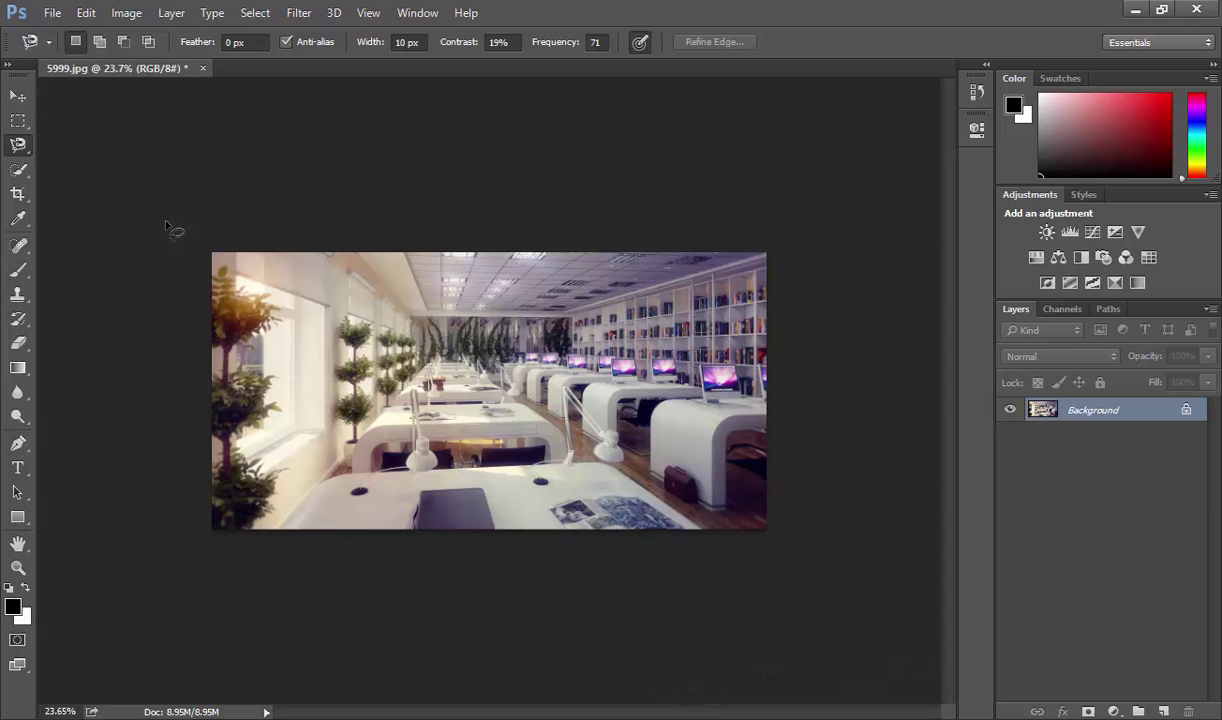
{"action": "key", "text": "shift+l"}
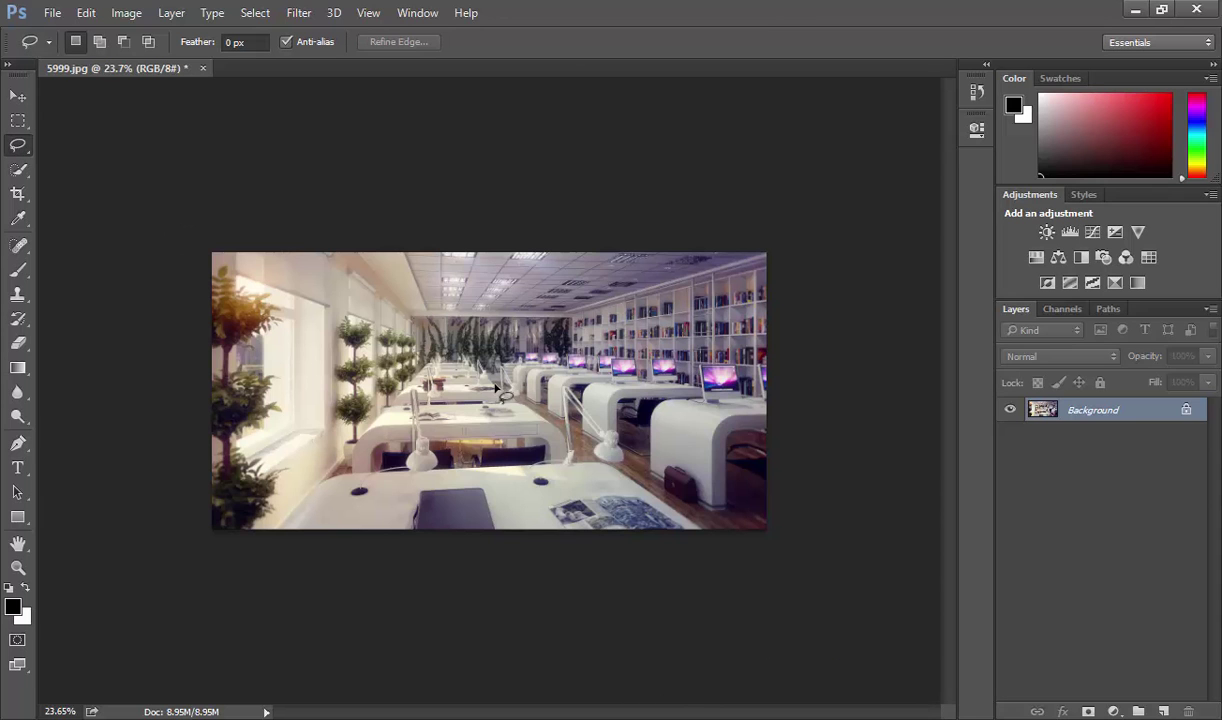